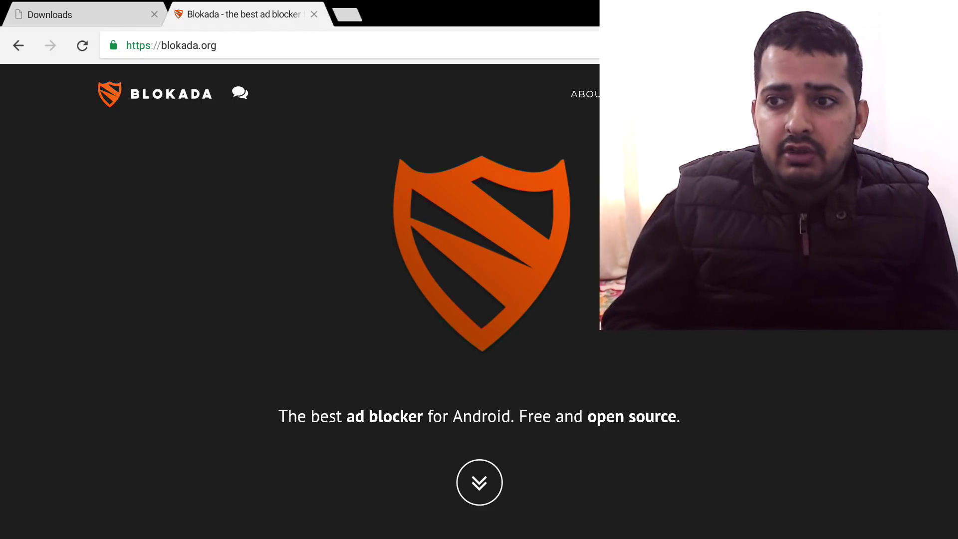
- Download the Blokada v3.6 APK from the Blokada site, accepting the repeat download
scroll(299, 299, "down", 3)
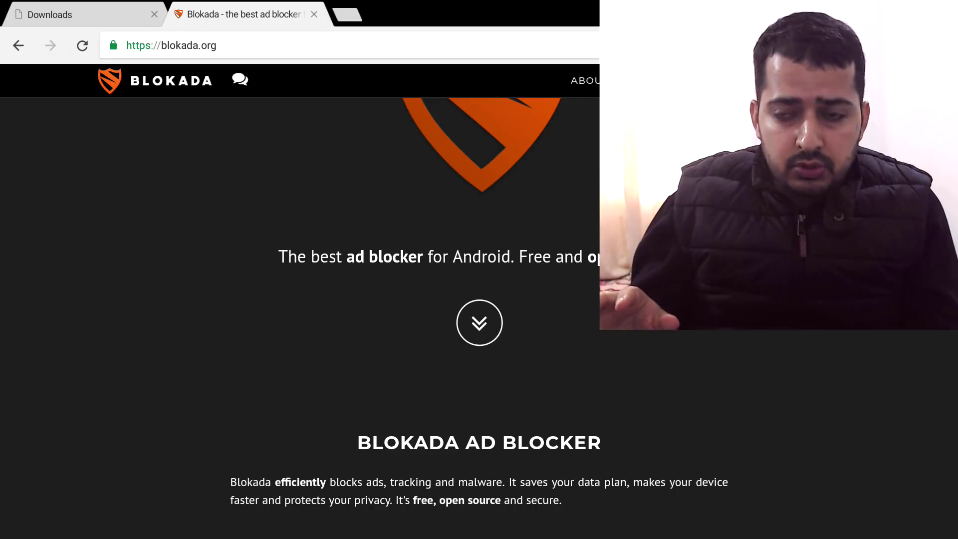
scroll(479, 300, "down", 4)
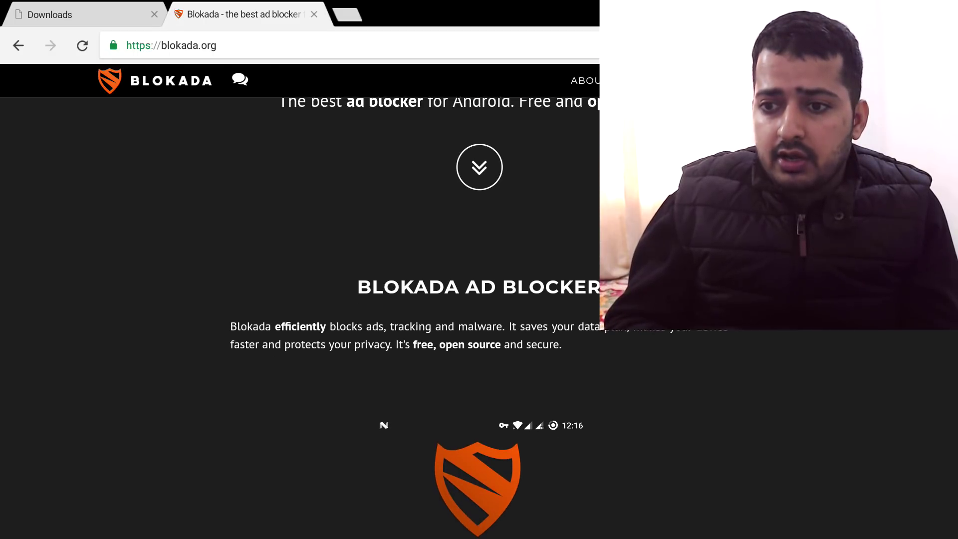
scroll(479, 299, "down", 5)
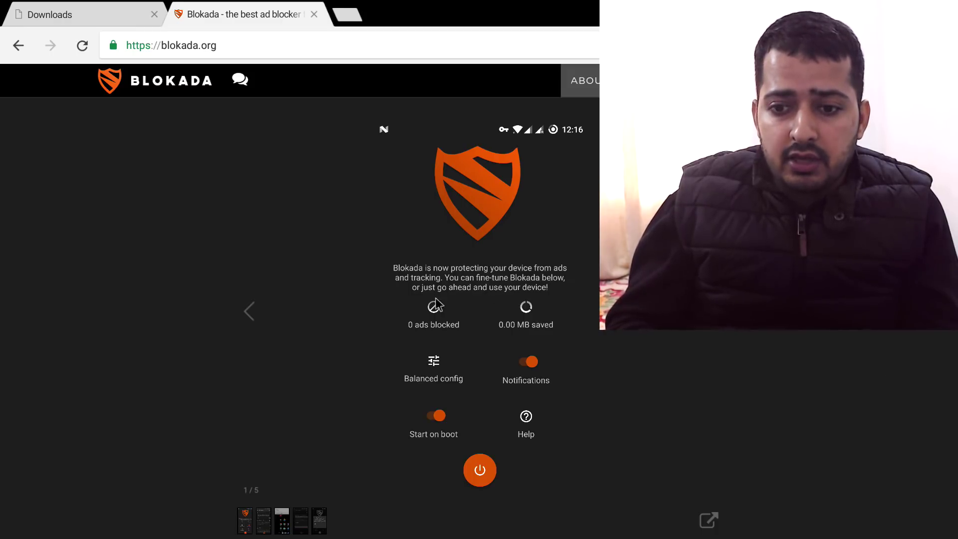
scroll(486, 344, "down", 9)
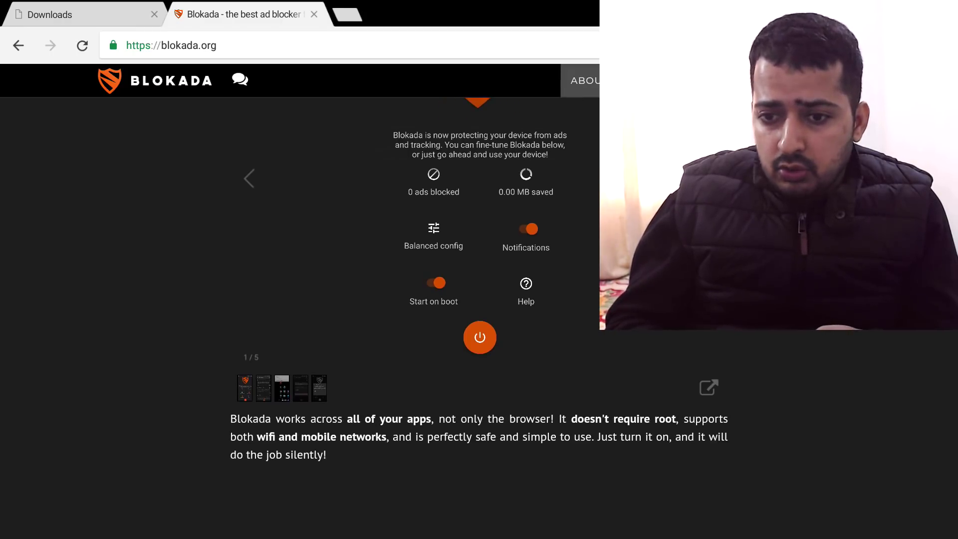
scroll(516, 325, "down", 15)
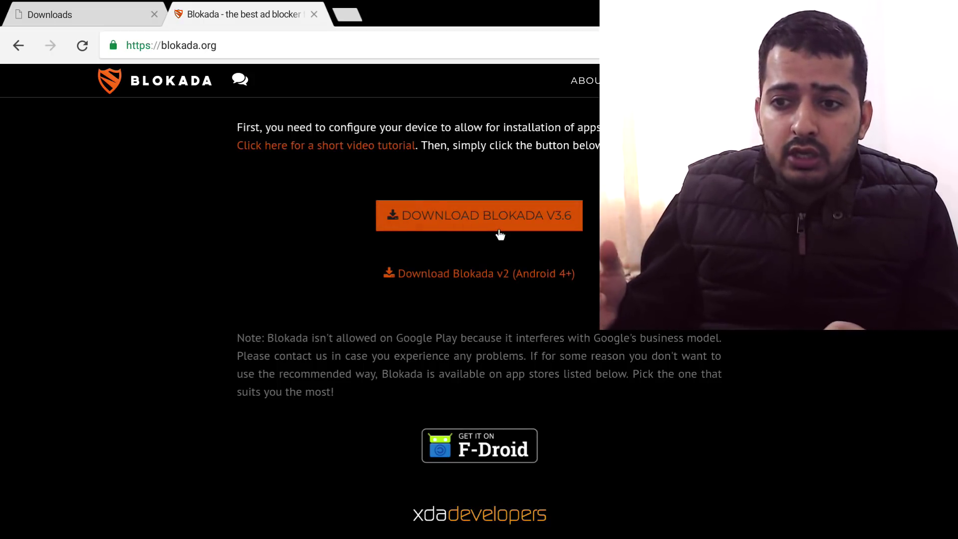
left_click(479, 211)
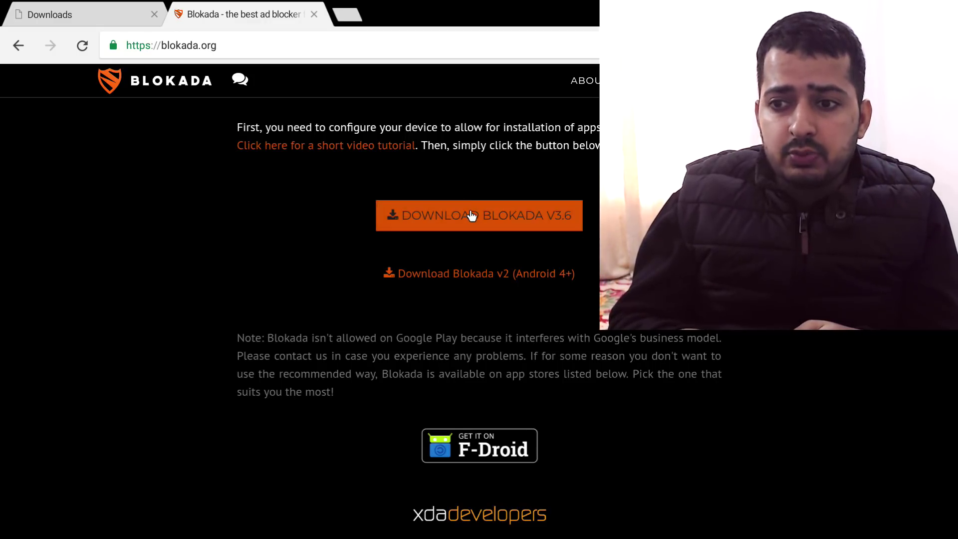
left_click(438, 220)
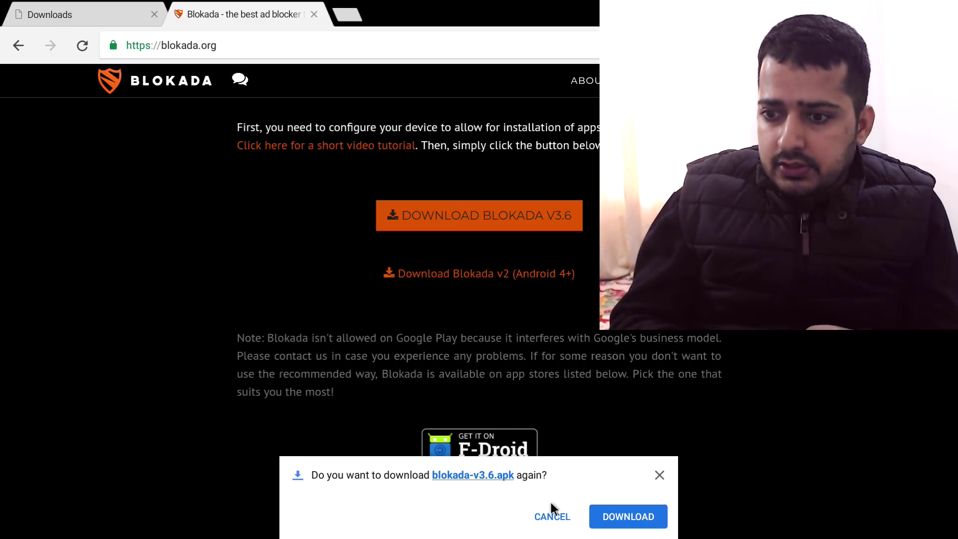
left_click(629, 518)
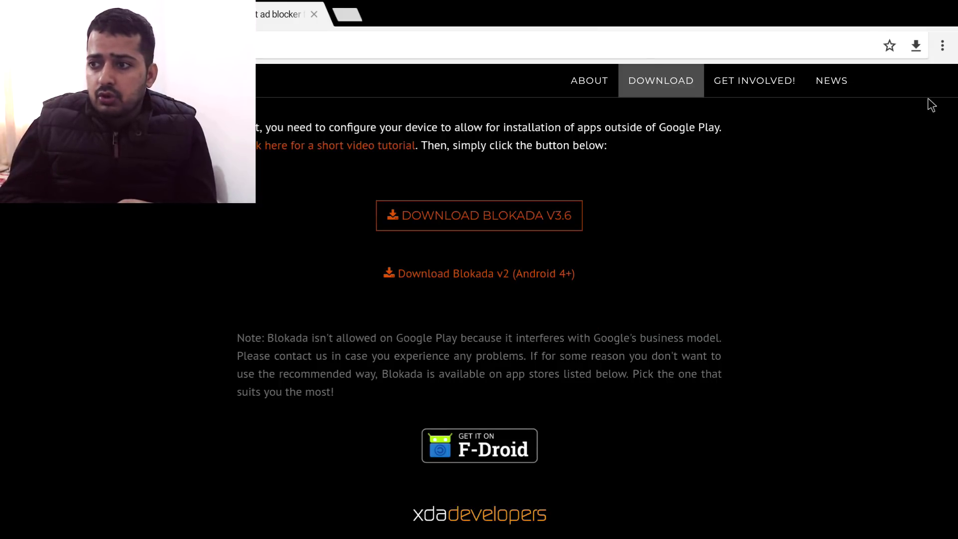
- Bring up the browser's downloaded files and launch blokada-v3.6 (2).apk
left_click(940, 49)
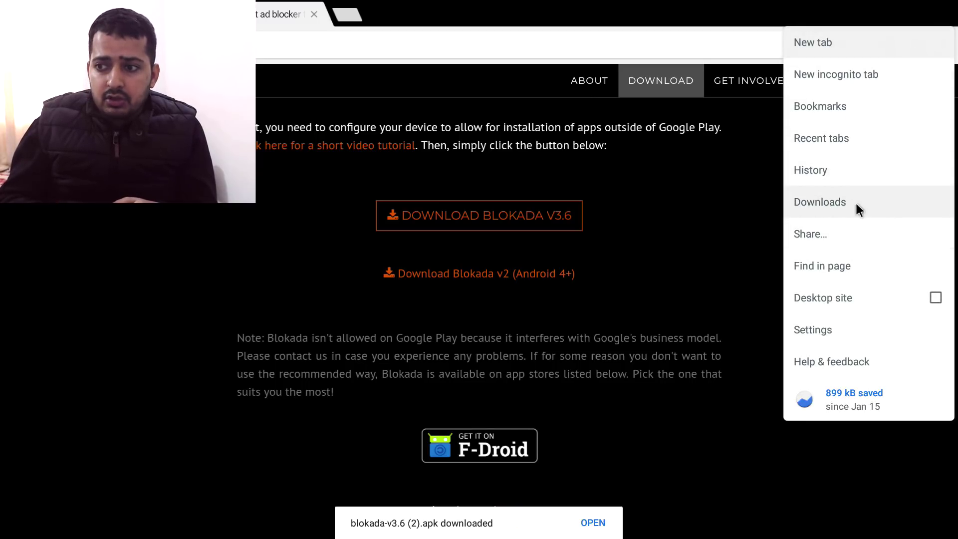
left_click(825, 201)
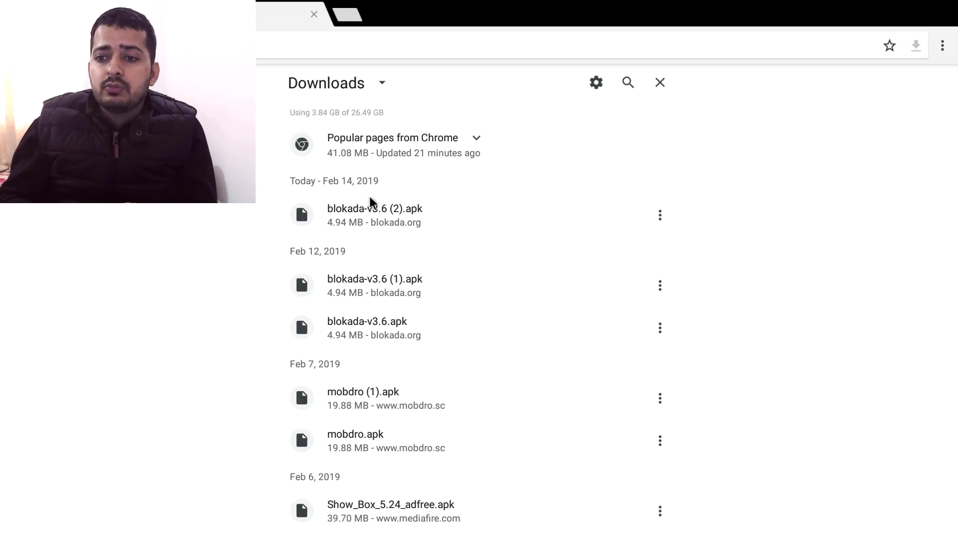
left_click(408, 222)
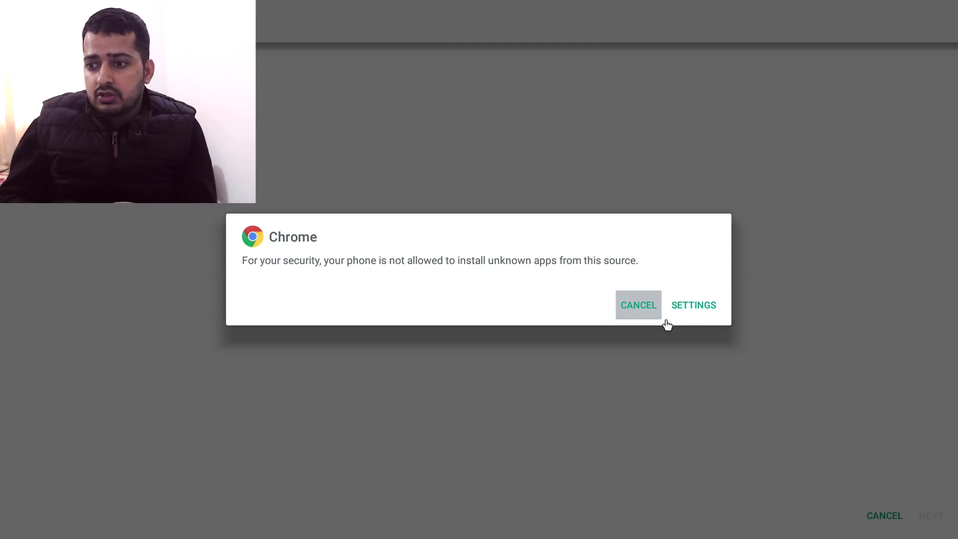
- Allow Chrome to install unknown apps and return to the downloaded files
left_click(693, 305)
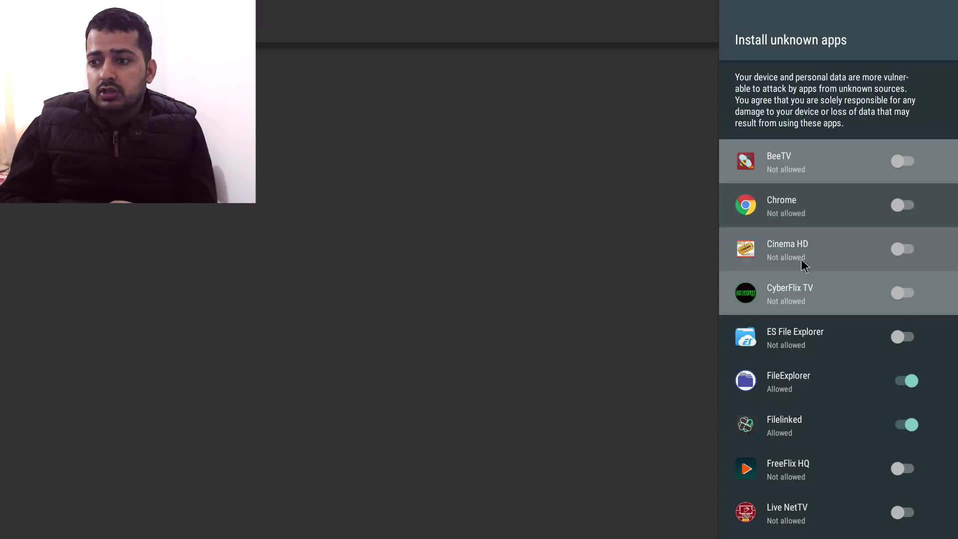
left_click(909, 205)
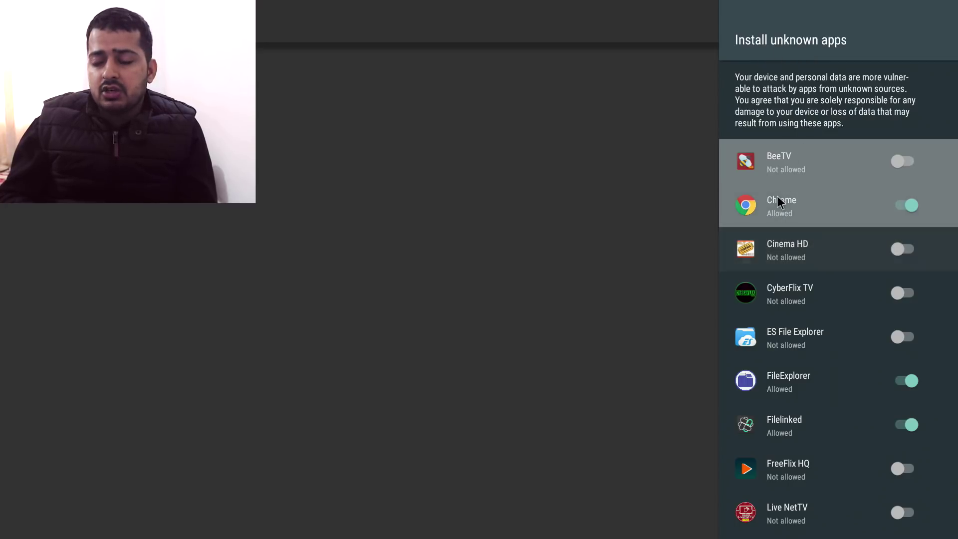
left_click(663, 196)
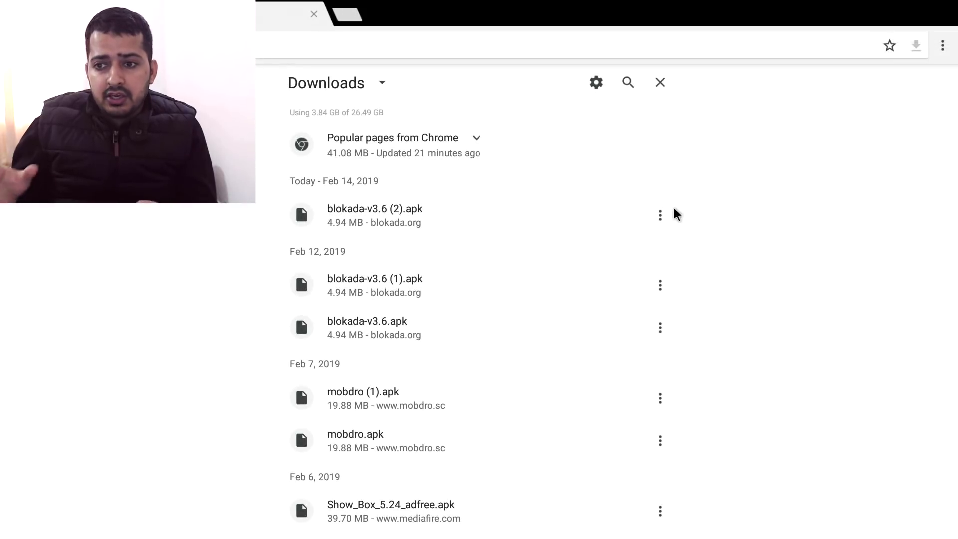
- Install Blokada from blokada-v3.6 (2).apk and close the installer without opening the app
left_click(471, 220)
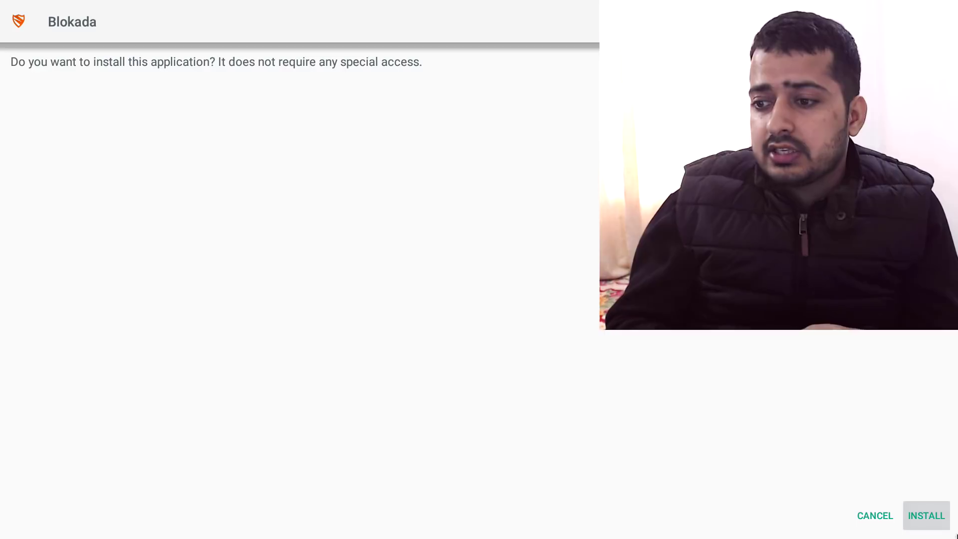
left_click(927, 519)
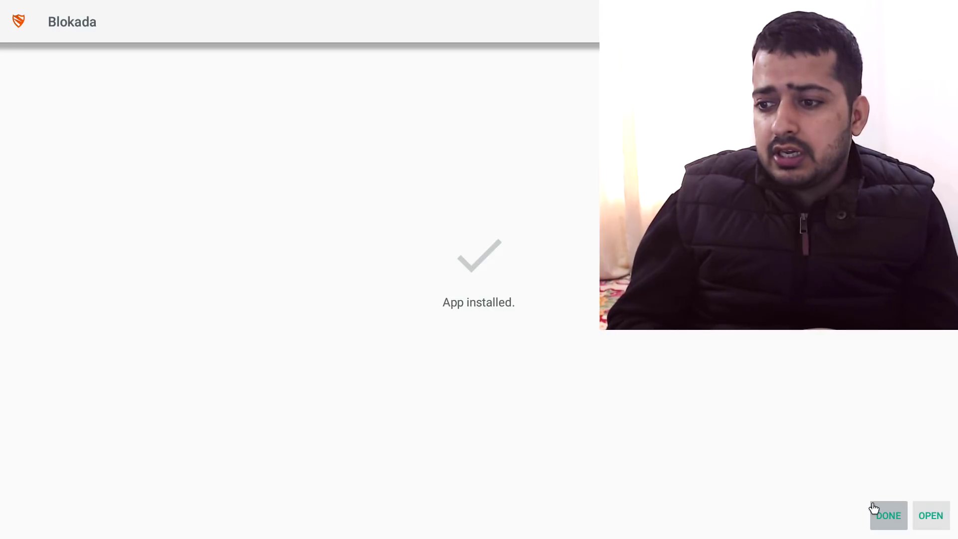
left_click(887, 515)
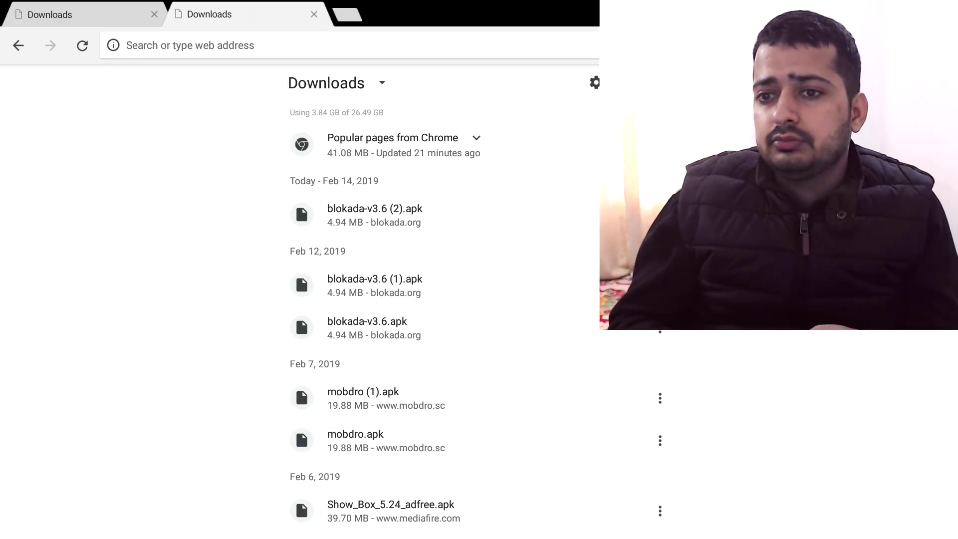
- Return to the device's home screen and open BeeTV from the installed apps
key("Home")
key("Down")
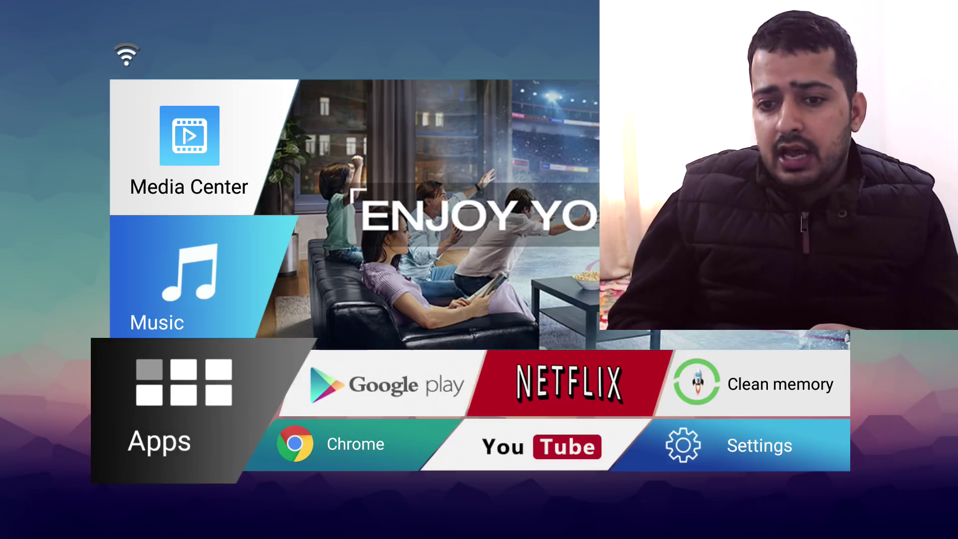
key("Return")
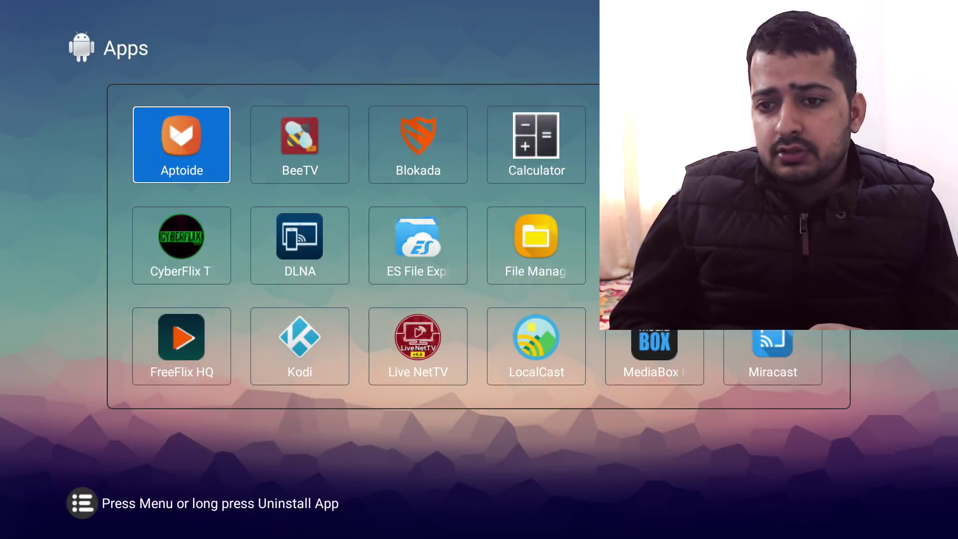
key("Right")
key("Right")
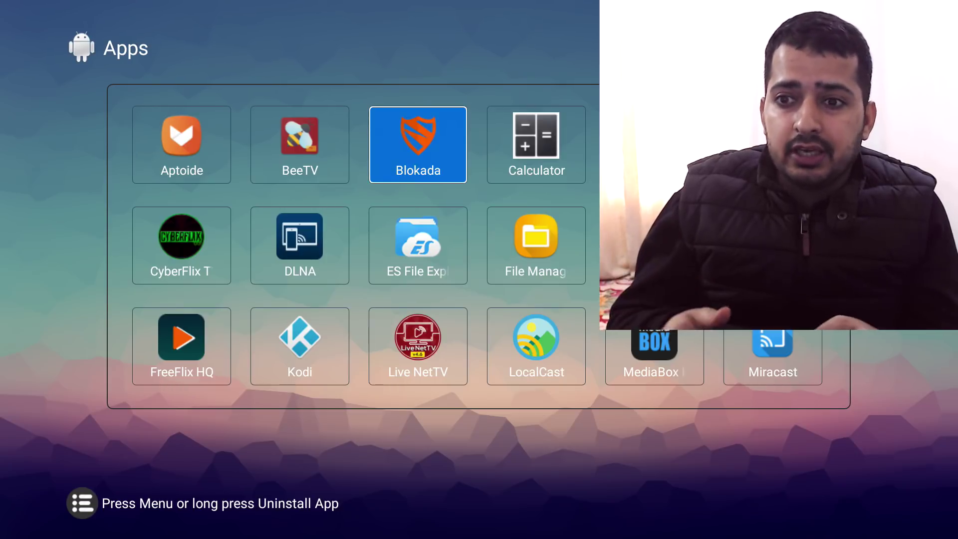
key("Left")
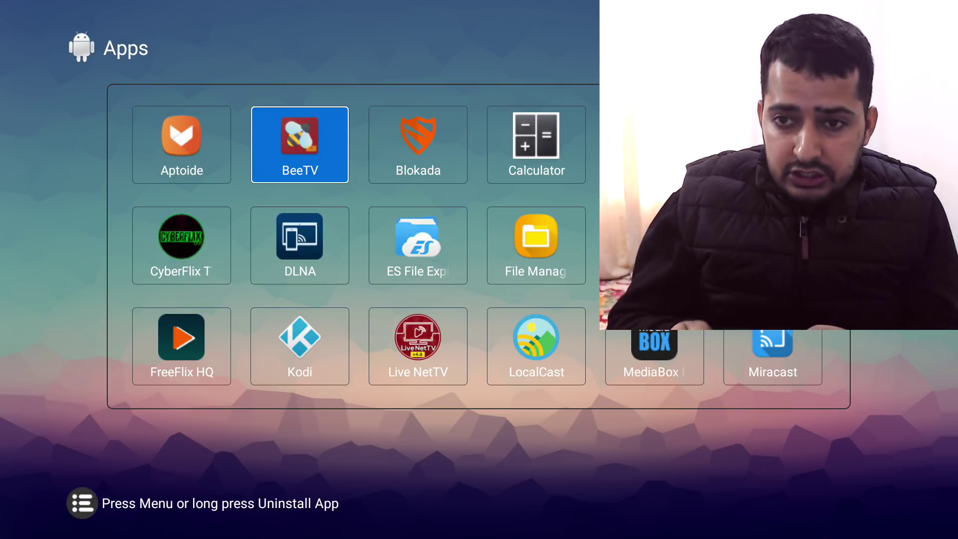
key("Return")
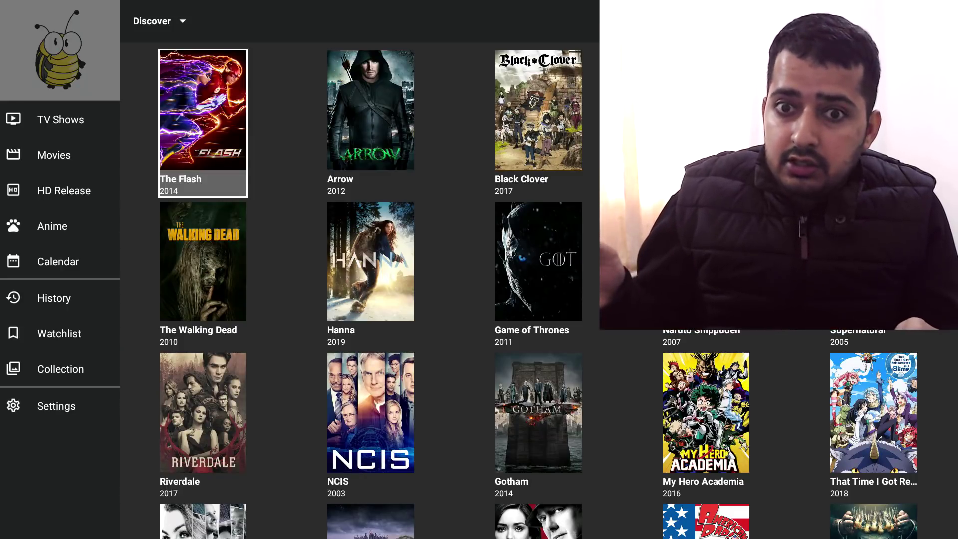
- Check the Arrow show page in BeeTV for ads and go back to the installed apps
key("Right")
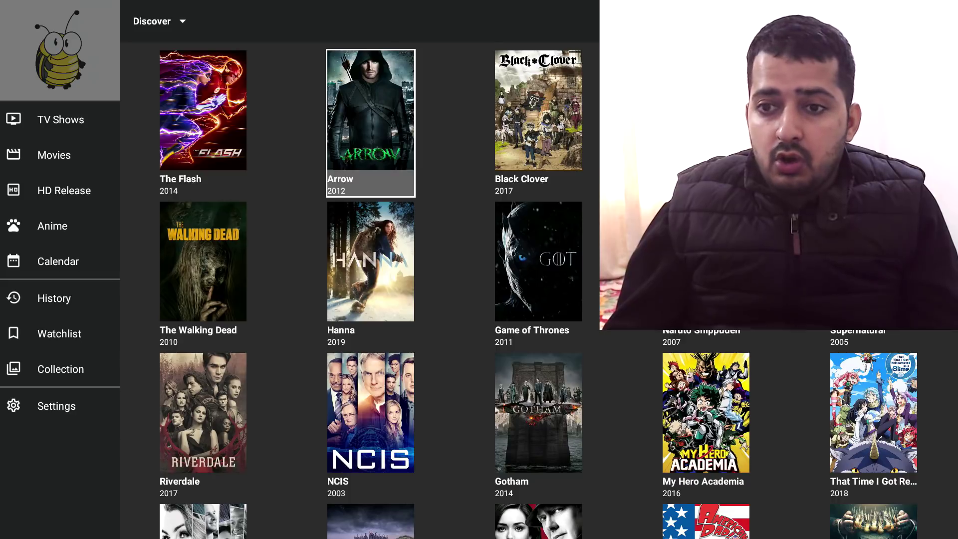
key("Return")
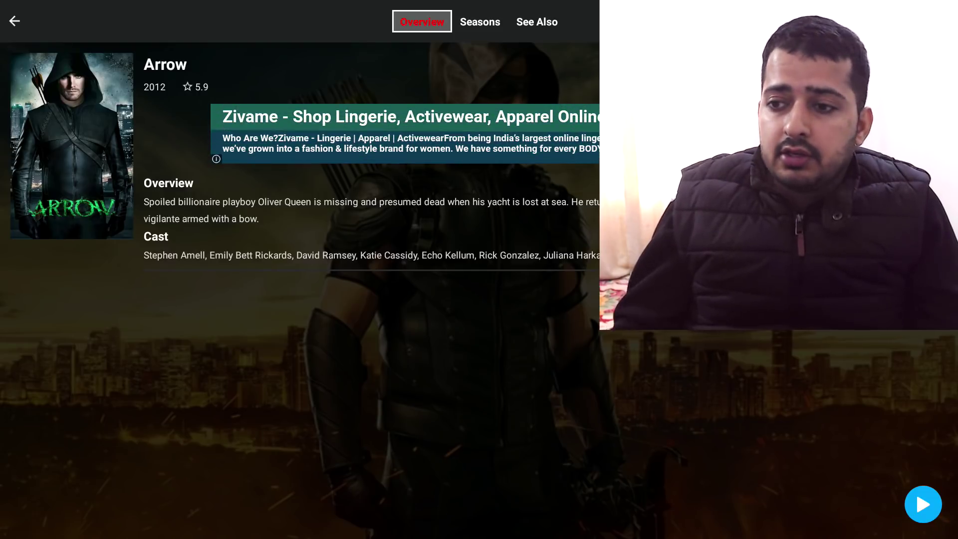
key("Escape")
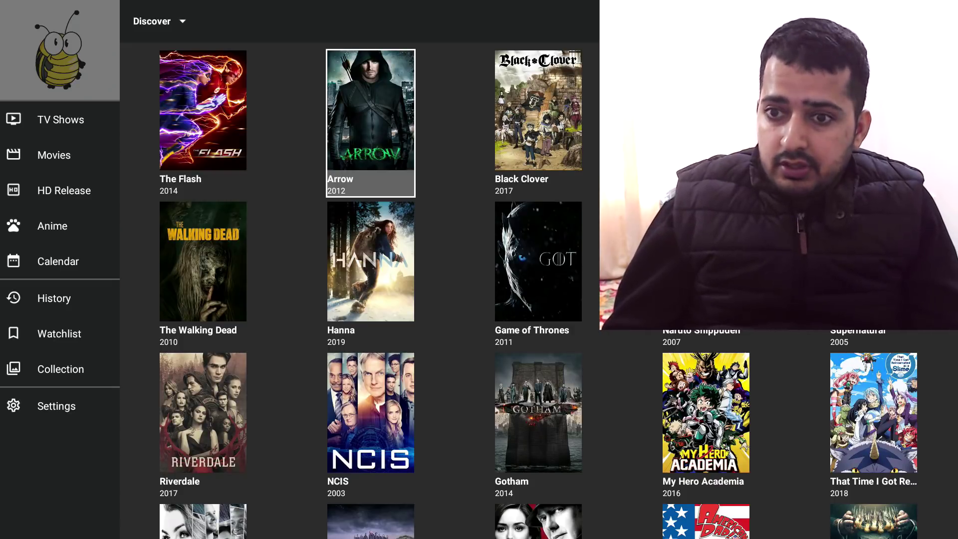
key("Down")
key("Right")
key("Return")
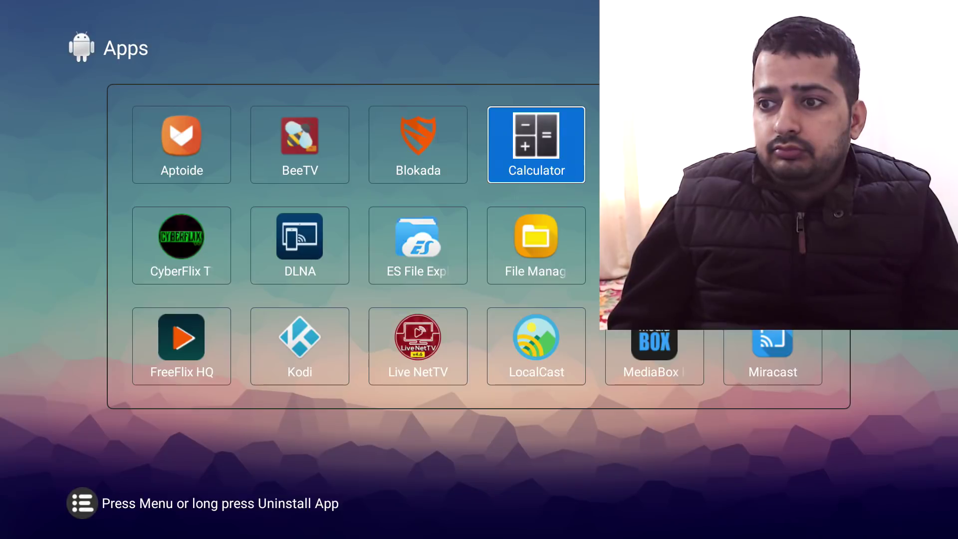
- Open MediaBox HD and dismiss its update notice and New Year greeting
key("Right")
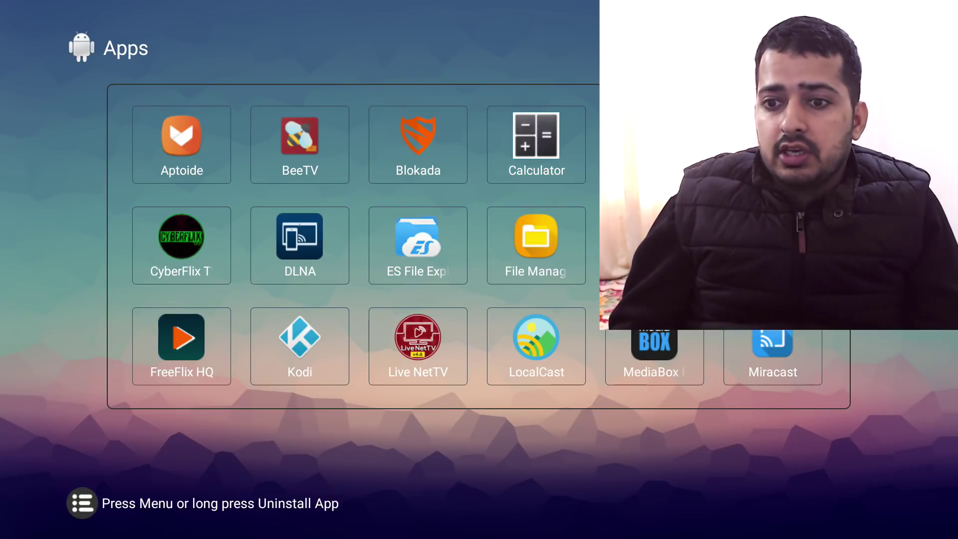
key("Down")
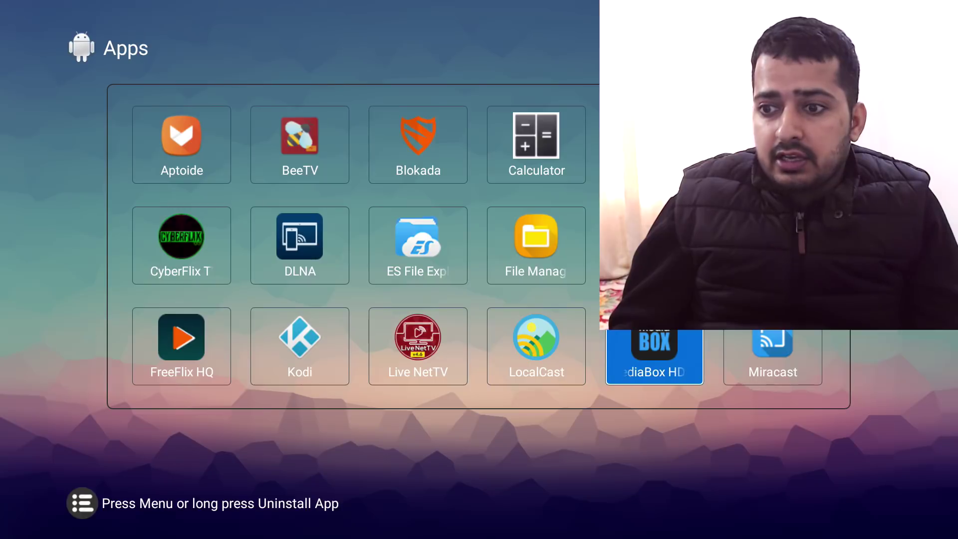
key("Return")
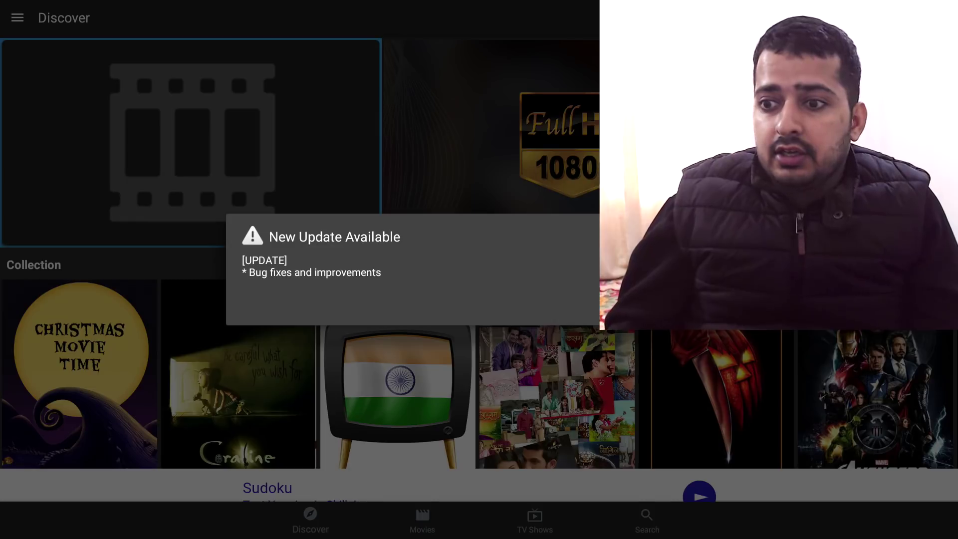
key("Escape")
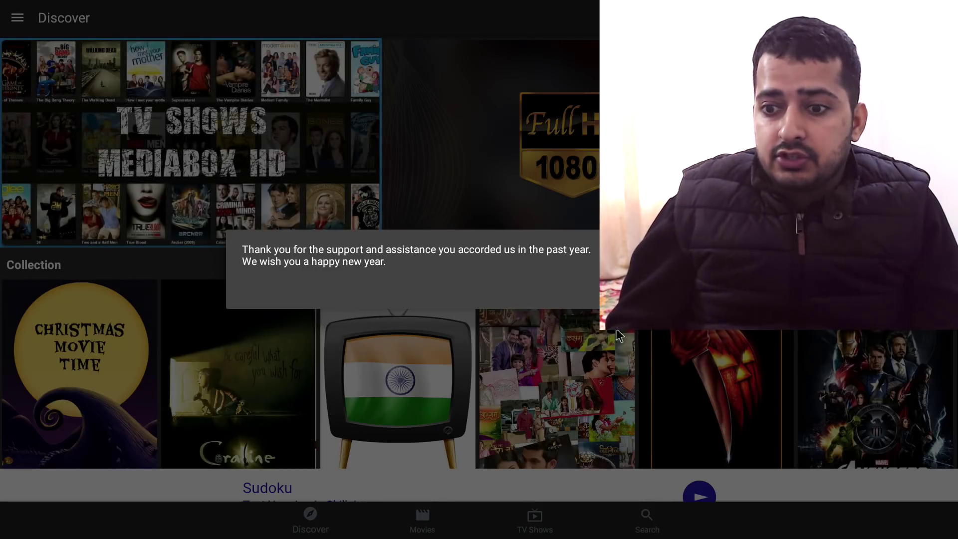
left_click(490, 427)
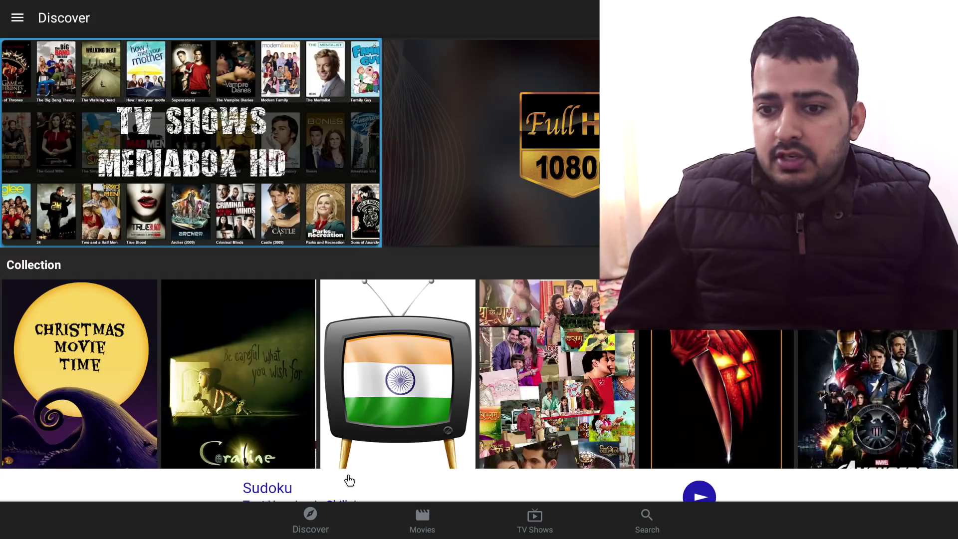
- Browse MediaBox HD's Discover page down to Cartoons to check for ads, and return to the installed apps
key("Down")
key("Down")
key("Down")
key("Down")
key("Down")
key("Down")
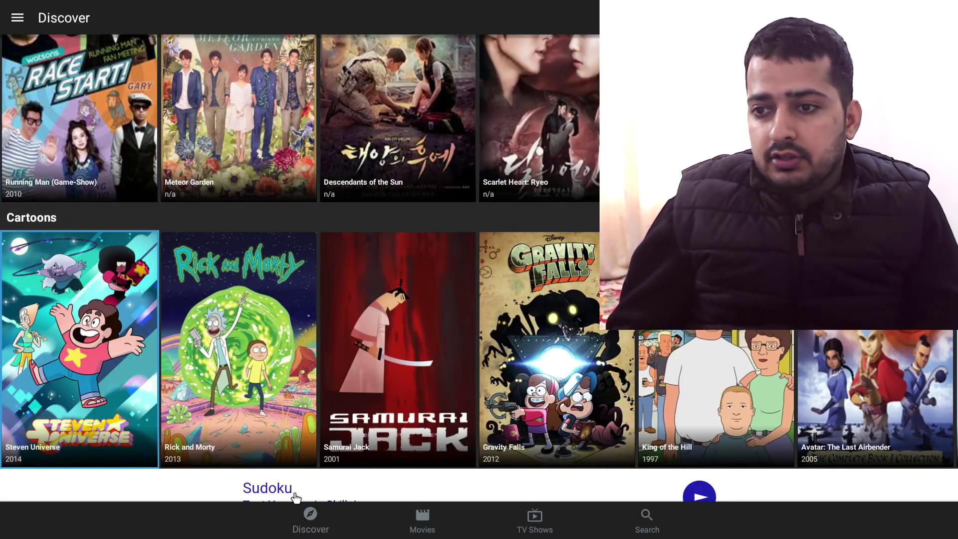
key("Down")
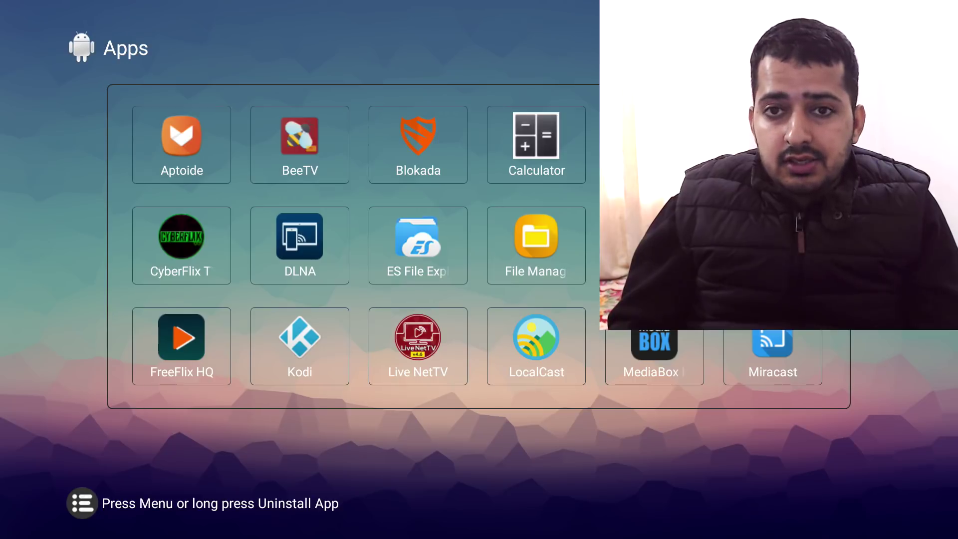
- Open Blokada from the installed apps
key("Left")
key("Left")
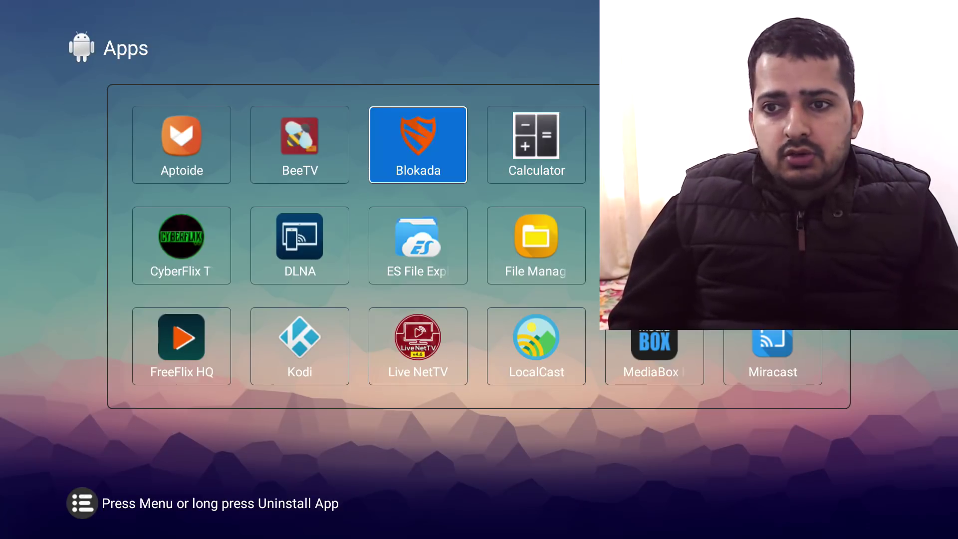
key("Return")
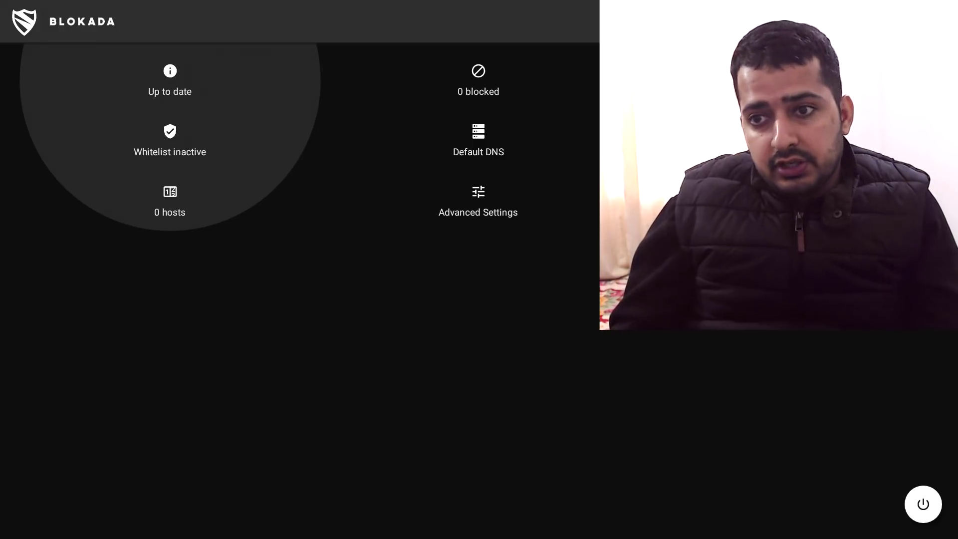
- Continue past the Blokada welcome message, view the sources behind the blacklist entry, and return to the overview
key("Right")
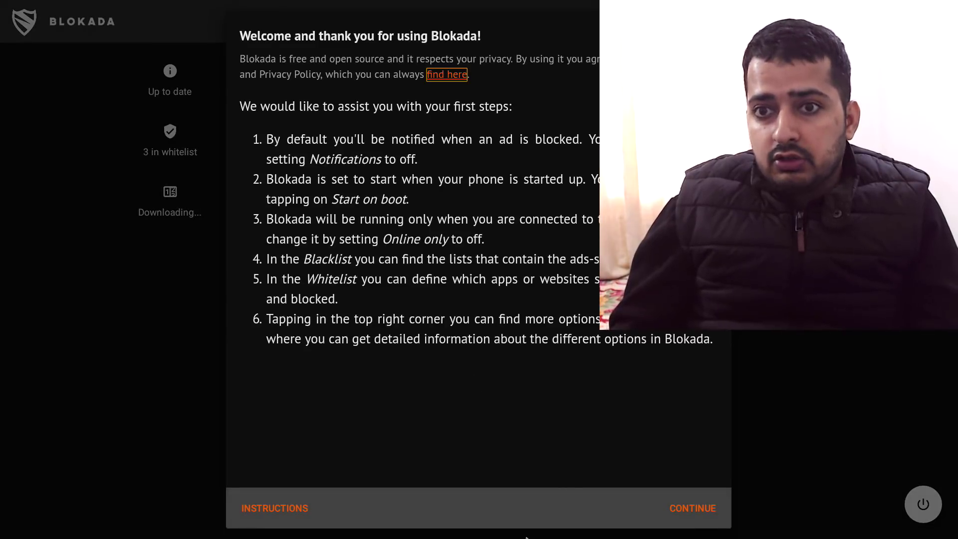
left_click(679, 514)
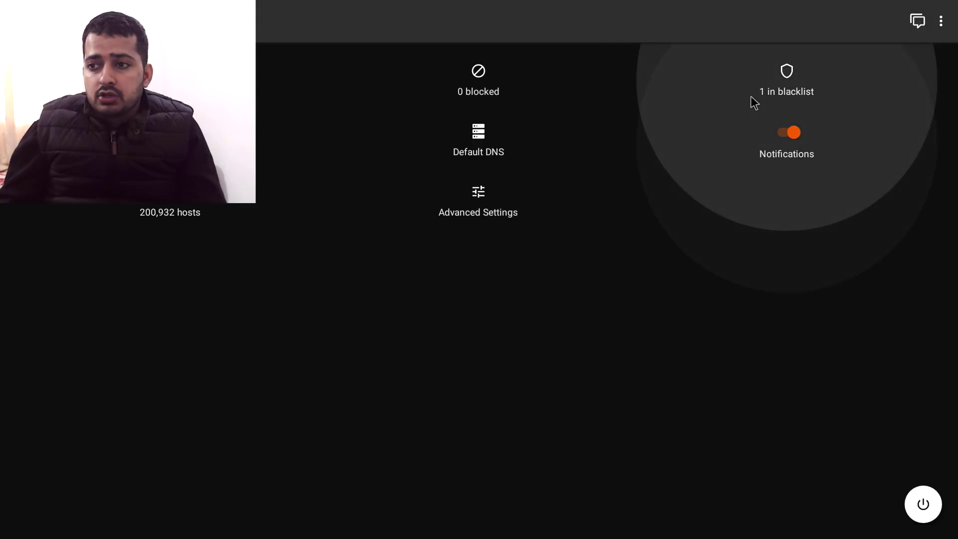
left_click(787, 73)
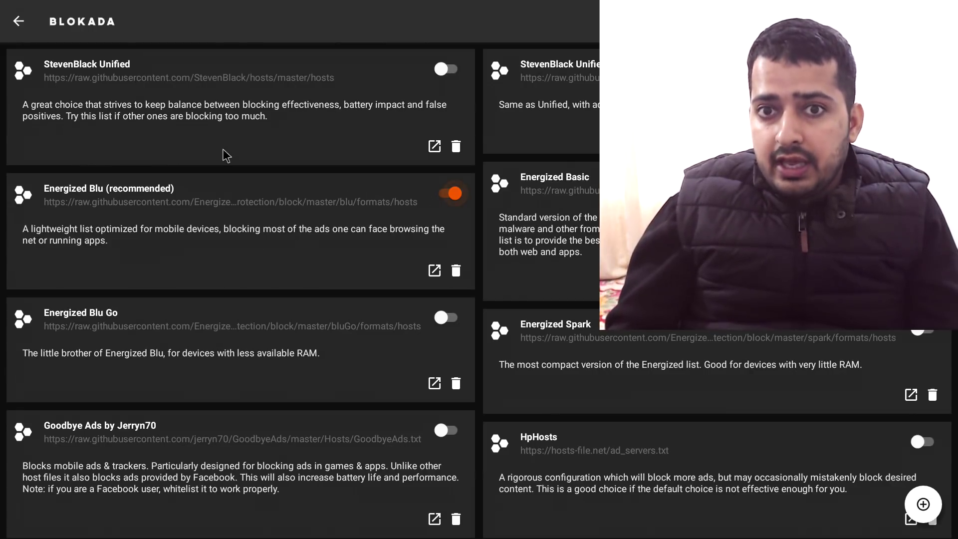
left_click(19, 21)
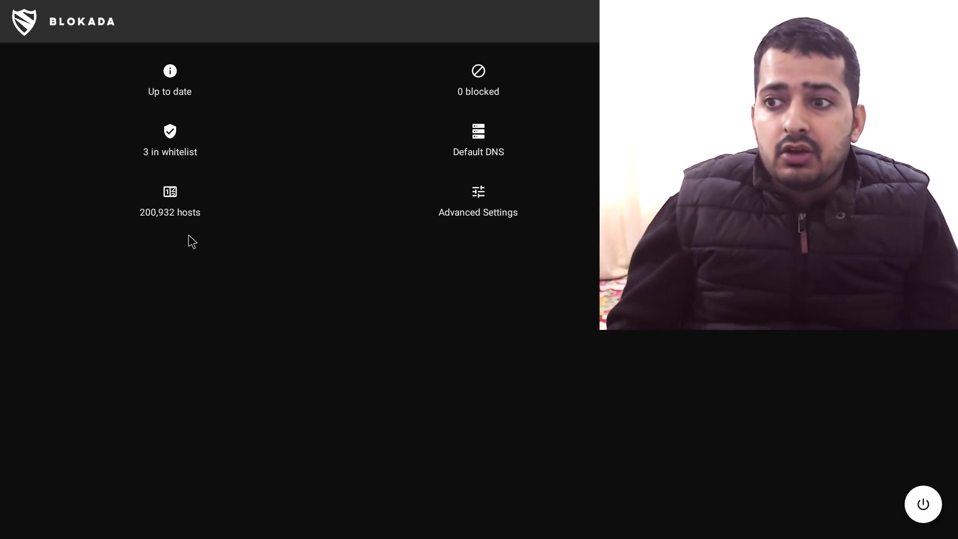
- Open the hosts lists from the overview and look through the available blocklists down to the Social hosts file
left_click(436, 208)
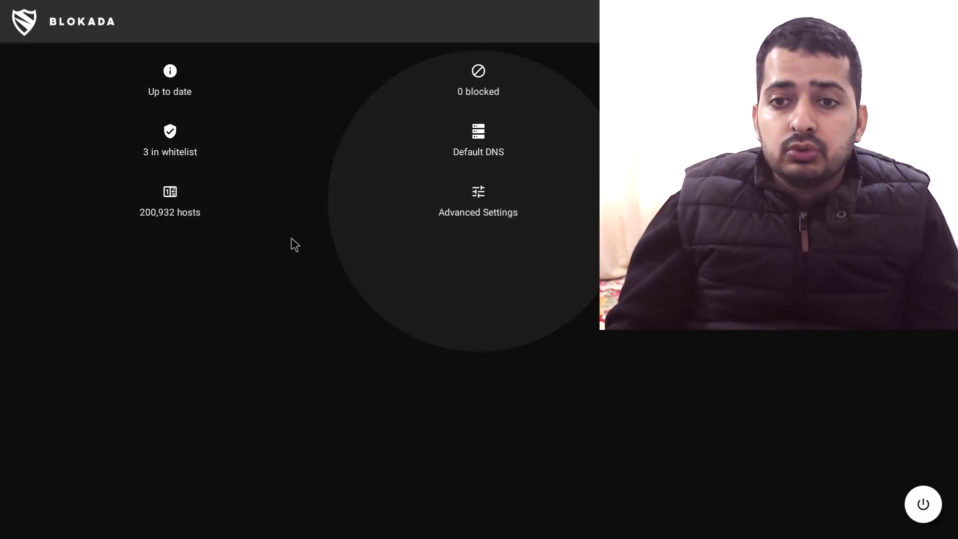
left_click(177, 199)
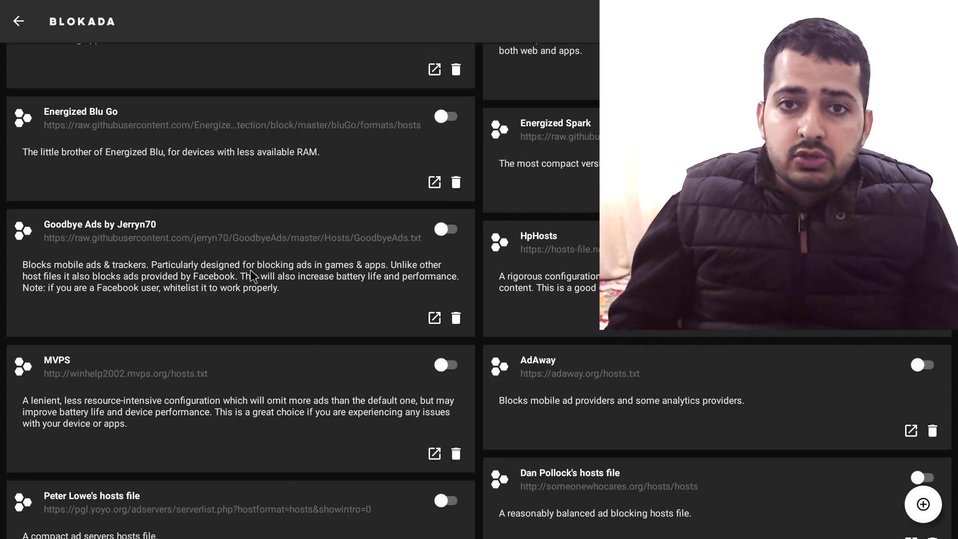
left_click(452, 228)
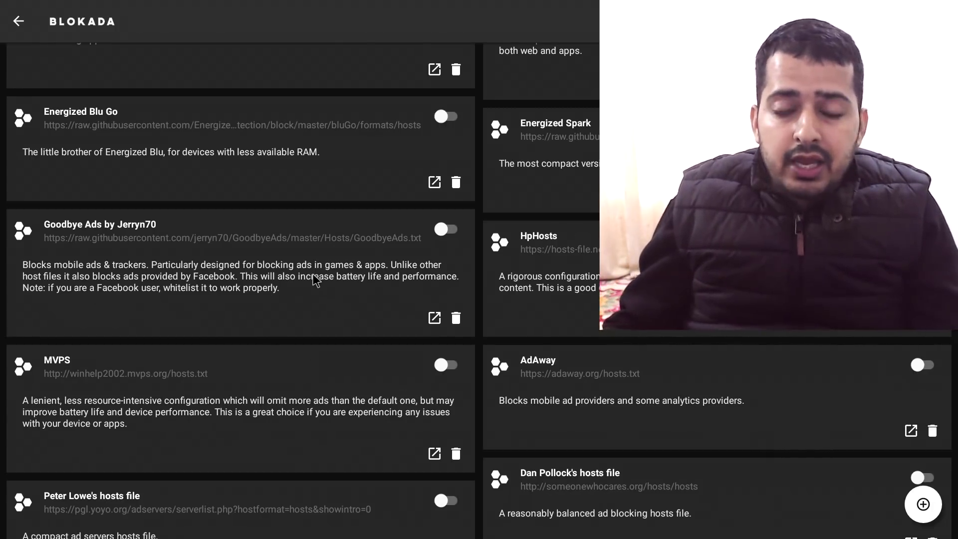
scroll(314, 280, "up", 4)
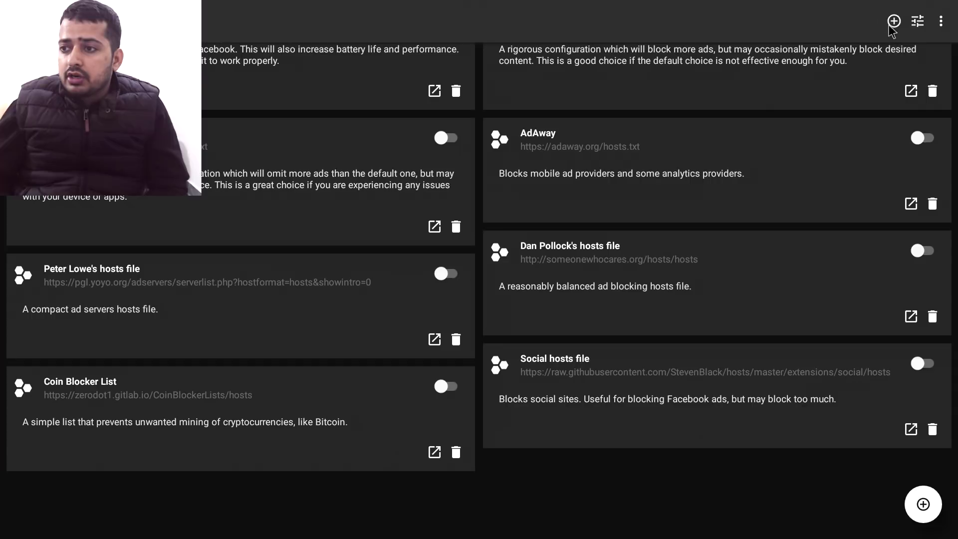
left_click(923, 505)
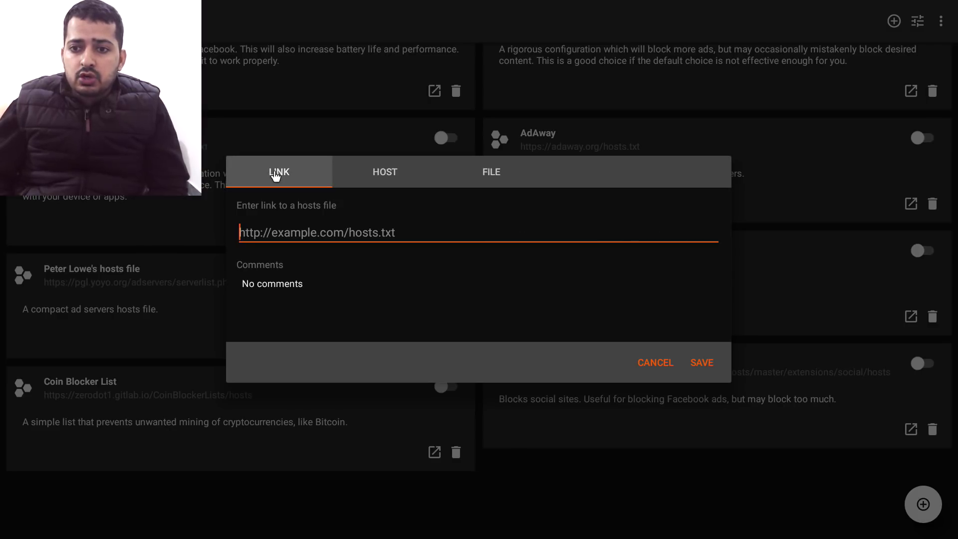
left_click(387, 184)
left_click(487, 186)
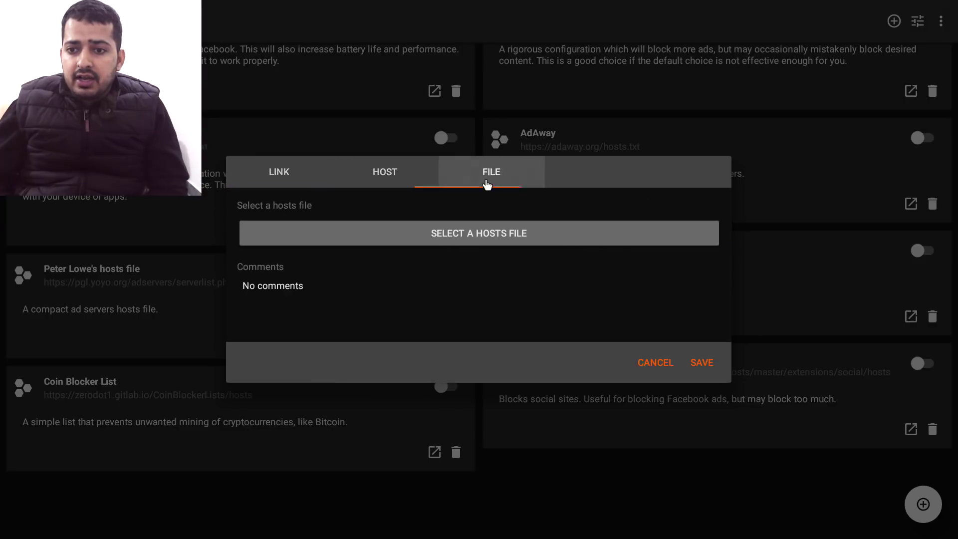
left_click(259, 181)
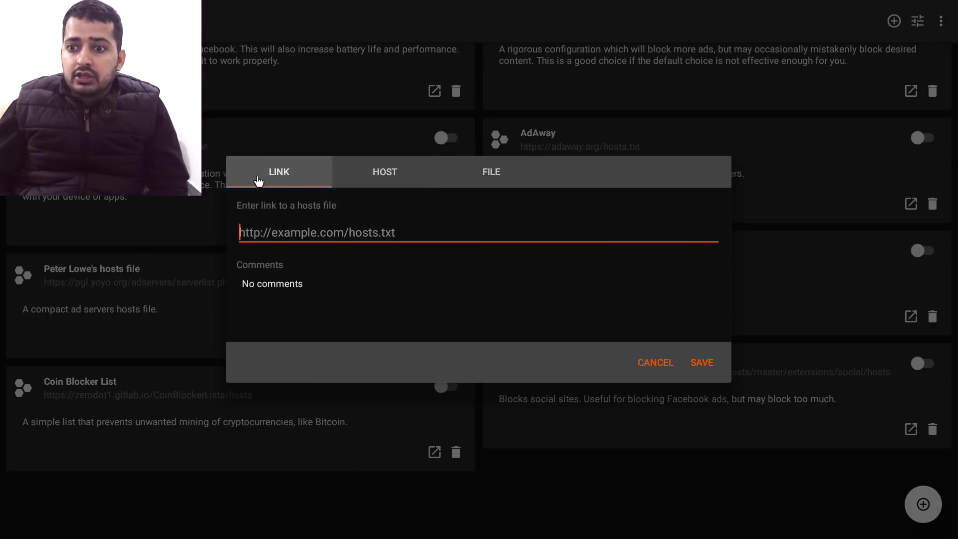
left_click(273, 232)
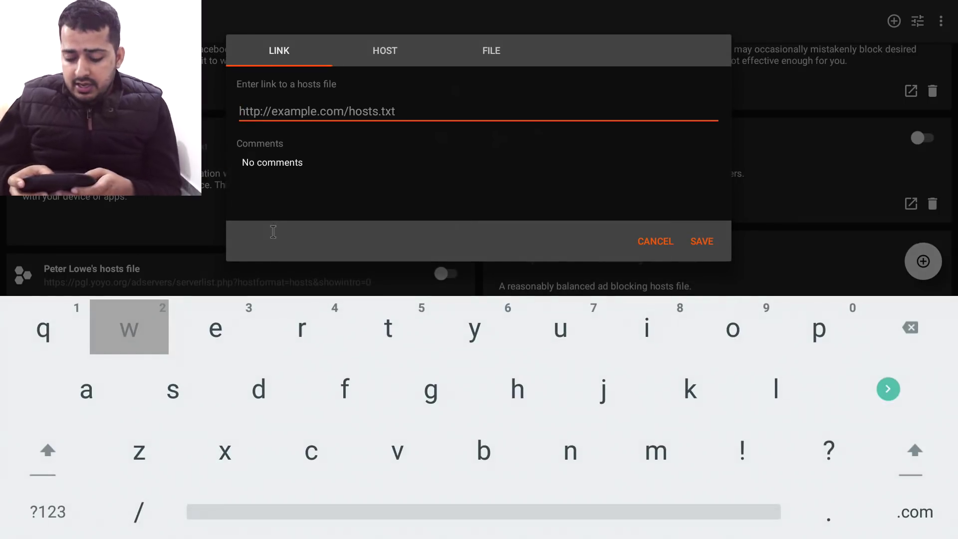
type("https:")
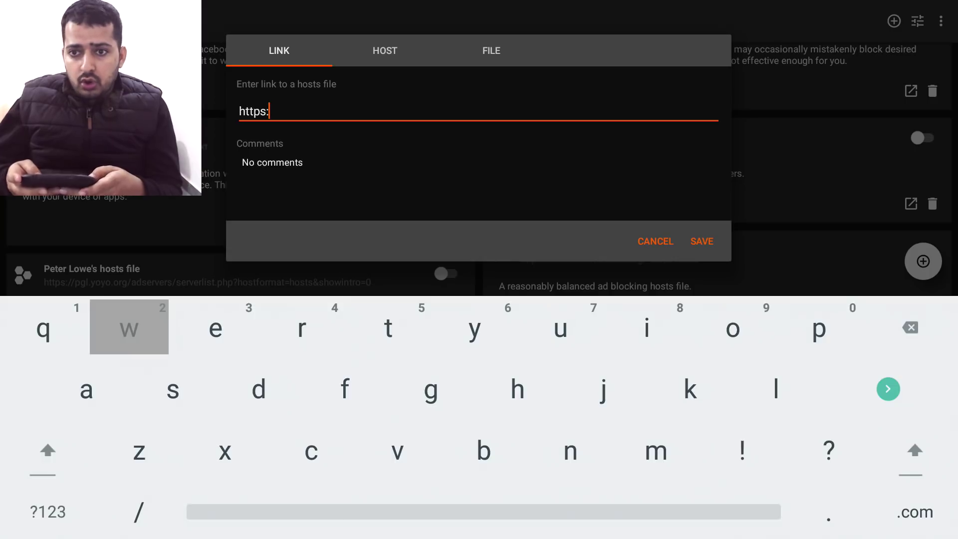
type("//tvboxbee.com/blkads1.txt")
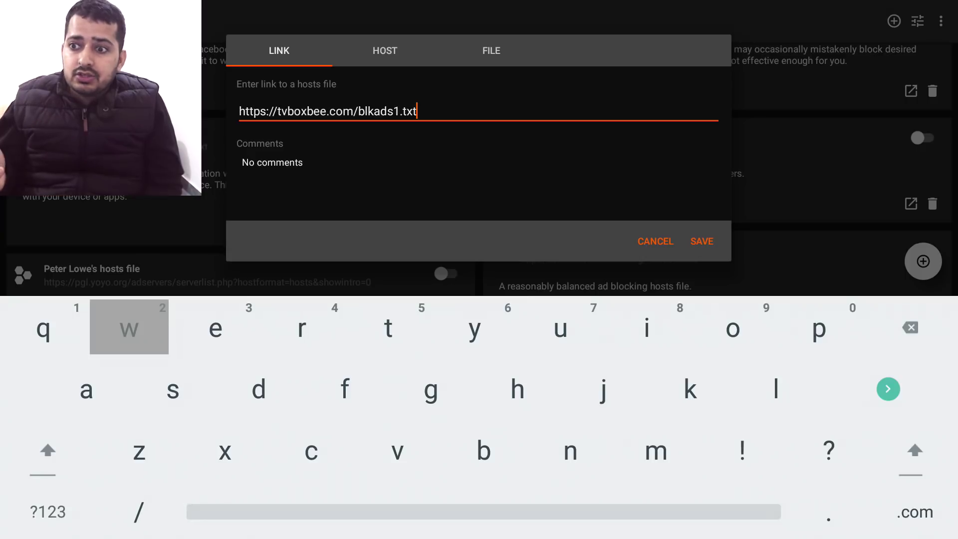
left_click(697, 252)
left_click(697, 252)
left_click(694, 249)
left_click(694, 249)
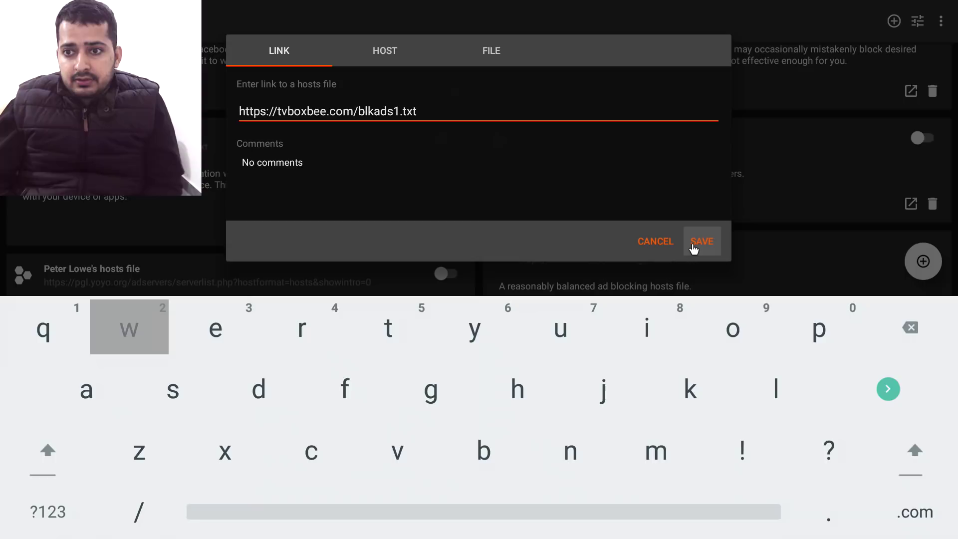
left_click(693, 248)
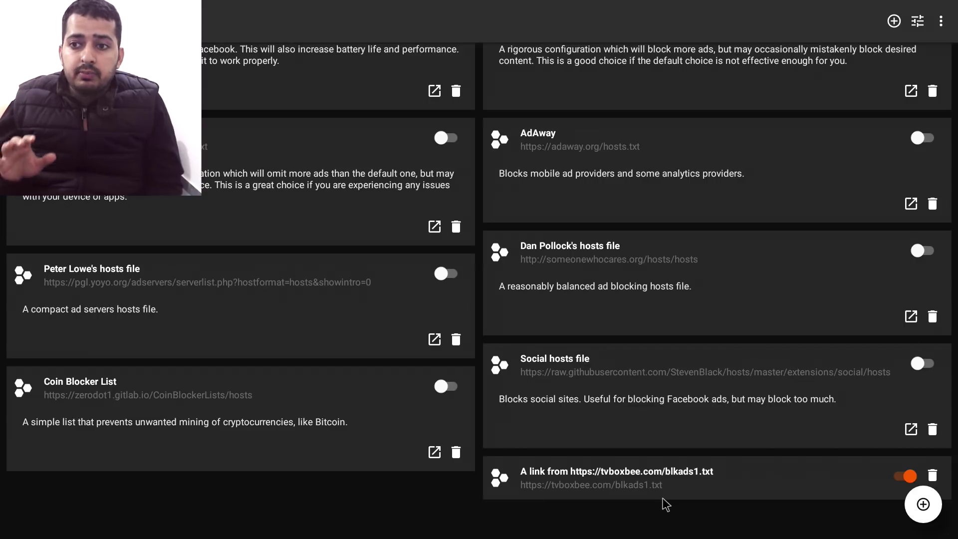
- Check the added tvboxbee.com link and the Energized Blu list, and return to the Blokada overview
scroll(663, 497, "down", 1)
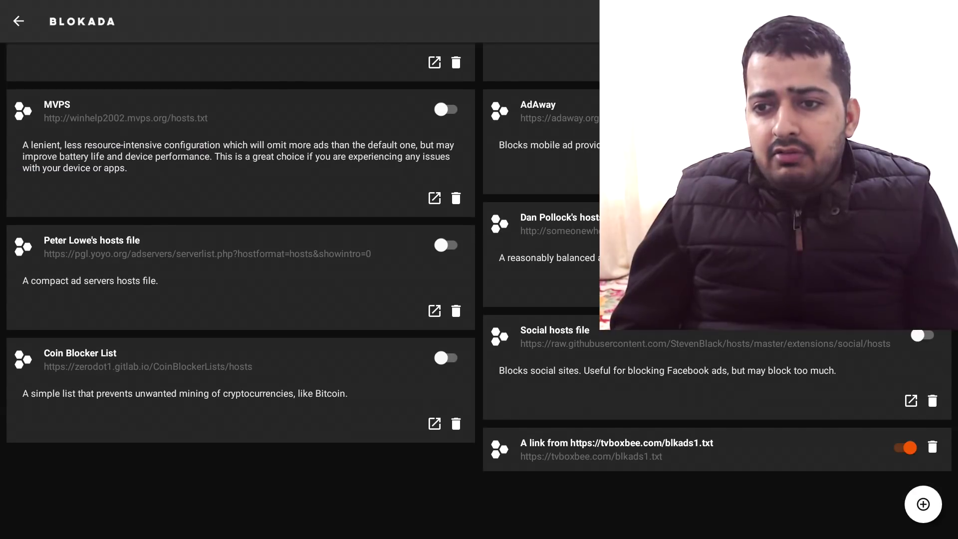
scroll(479, 290, "up", 5)
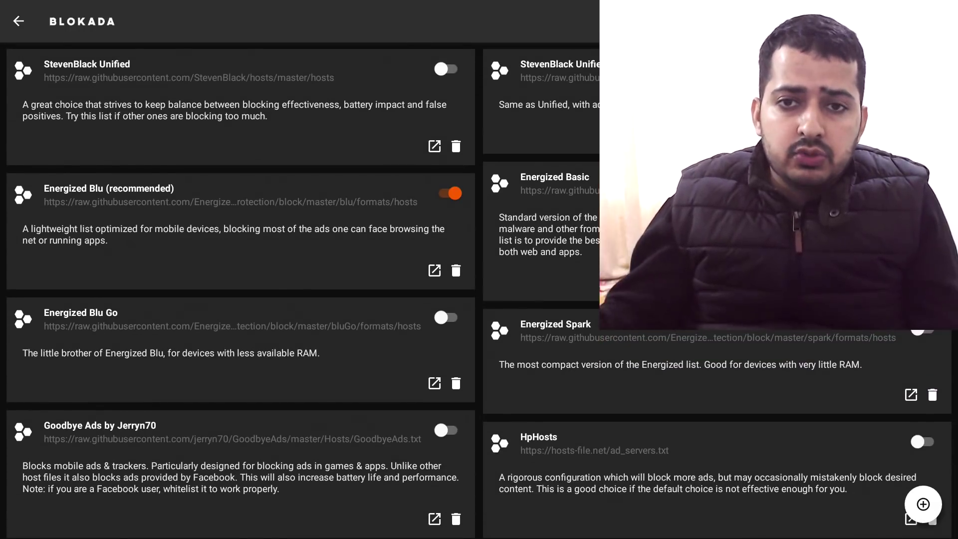
left_click(29, 25)
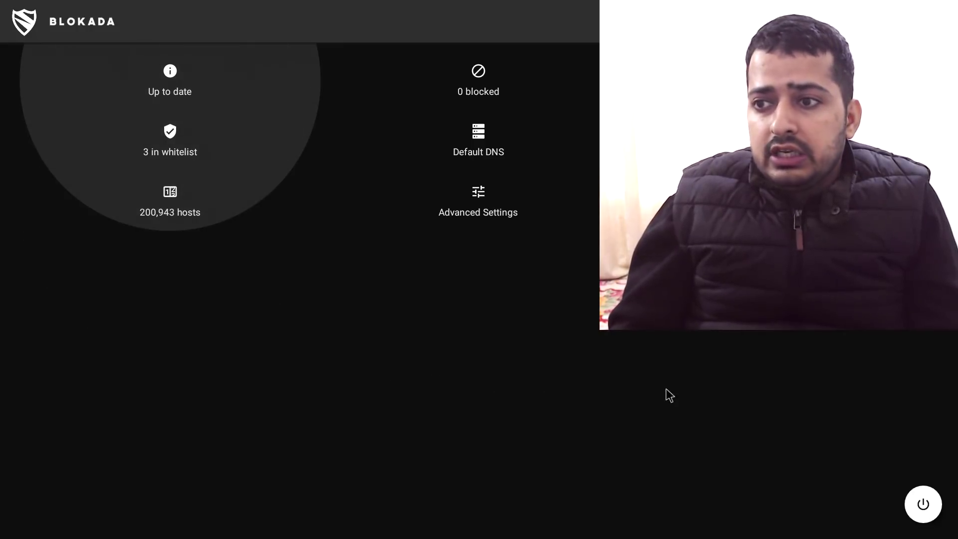
- Switch Blokada's ad blocking on and accept its VPN connection request
left_click(926, 511)
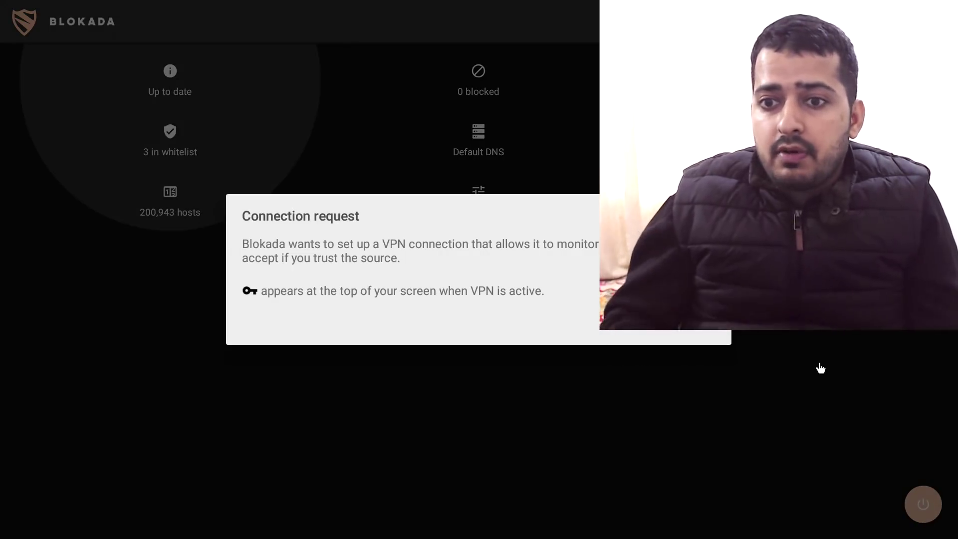
left_click(711, 331)
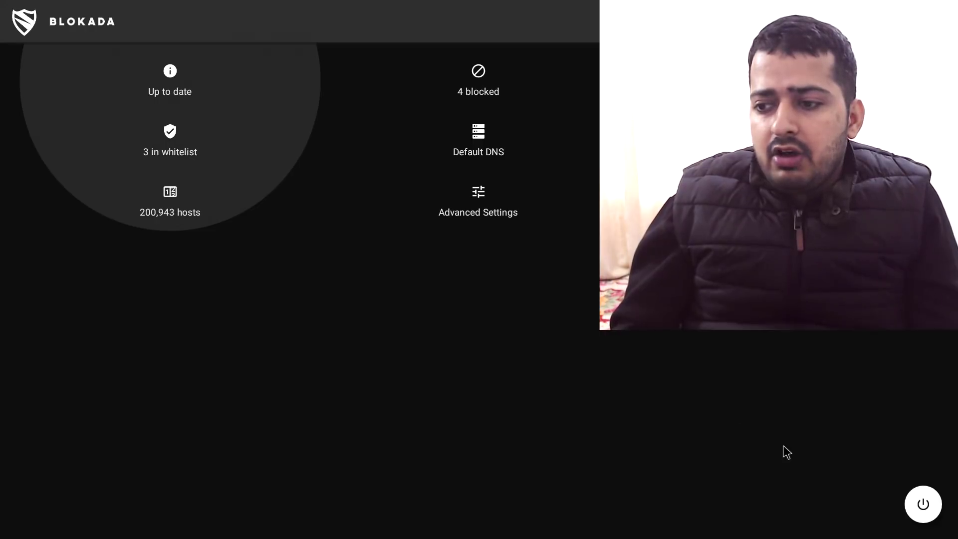
left_click(923, 505)
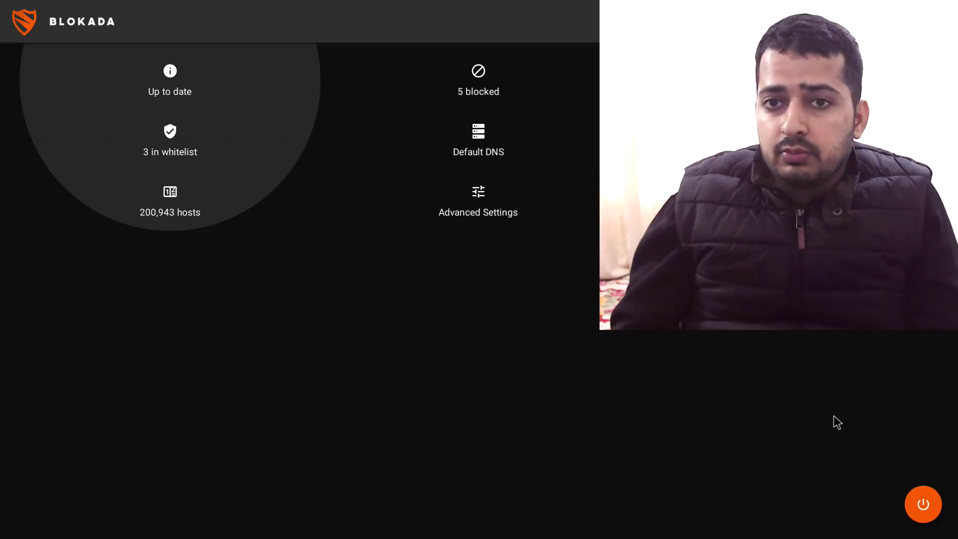
- Leave Blokada and open BeeTV from the installed apps
key("Escape")
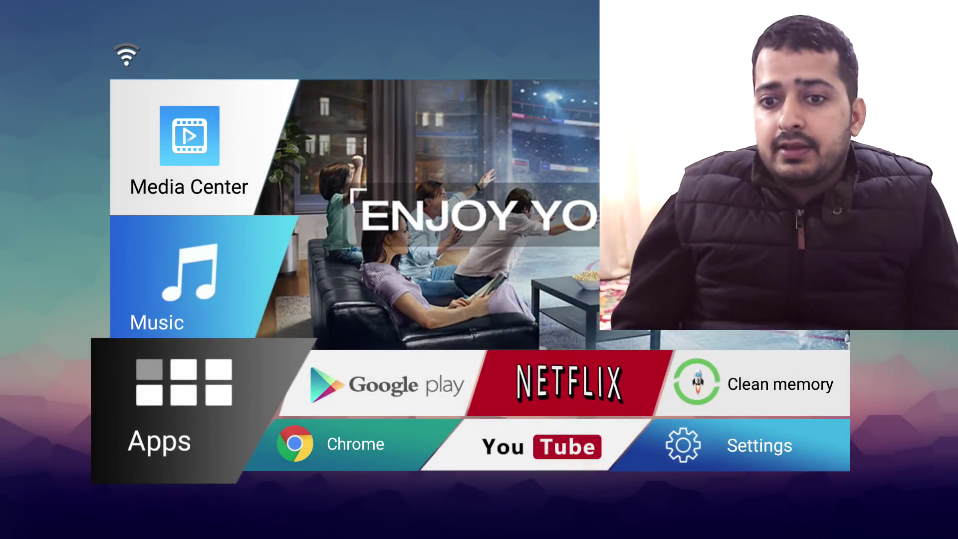
key("Return")
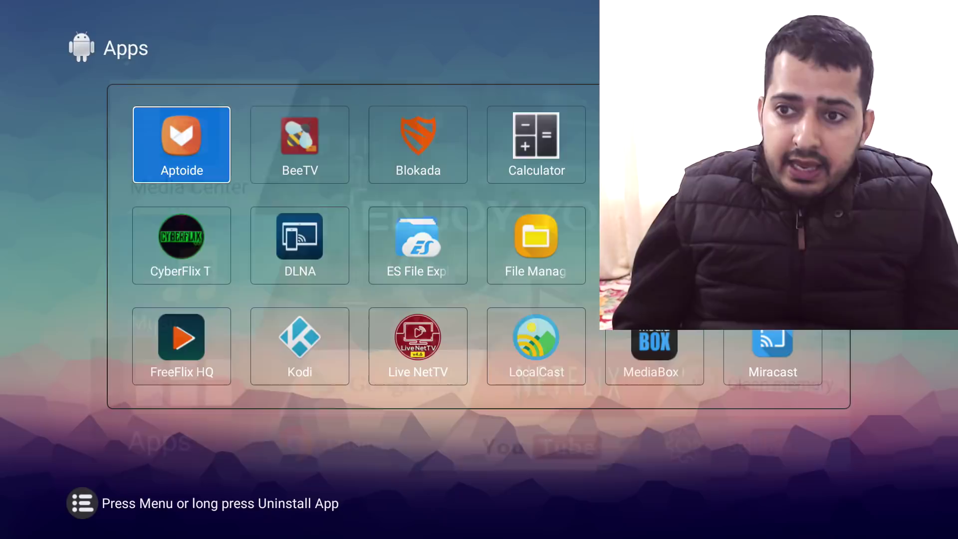
key("Right")
key("Right")
key("Left")
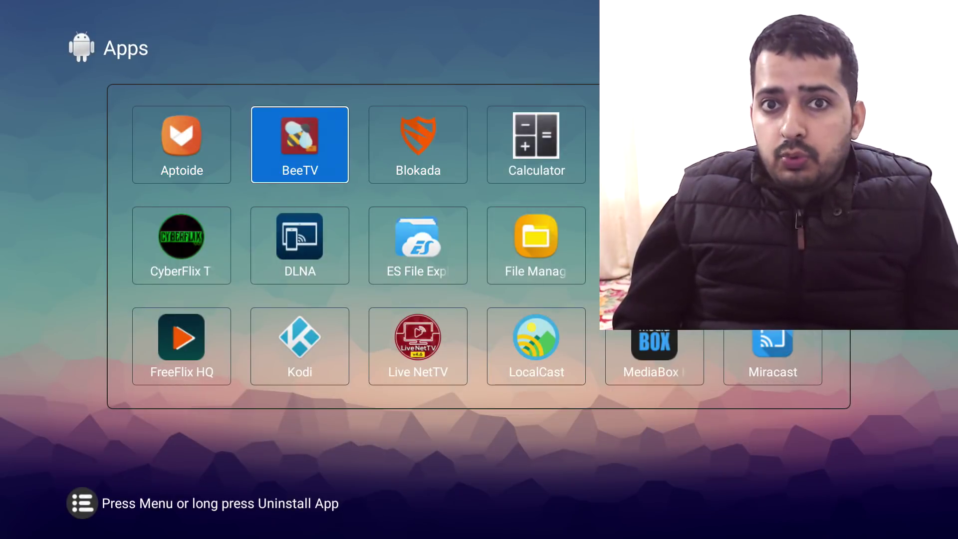
key("Return")
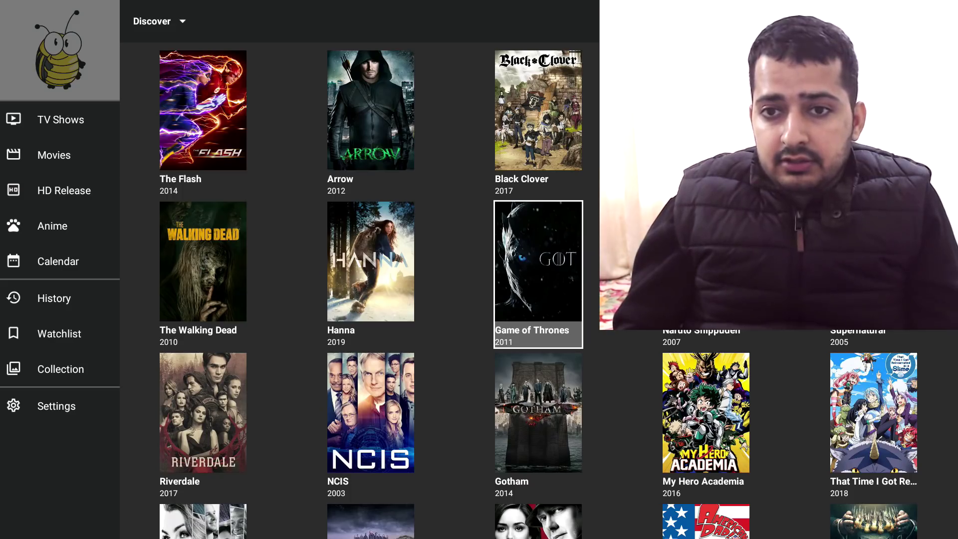
- Check the Arrow and Game of Thrones pages in BeeTV for ads
key("Right")
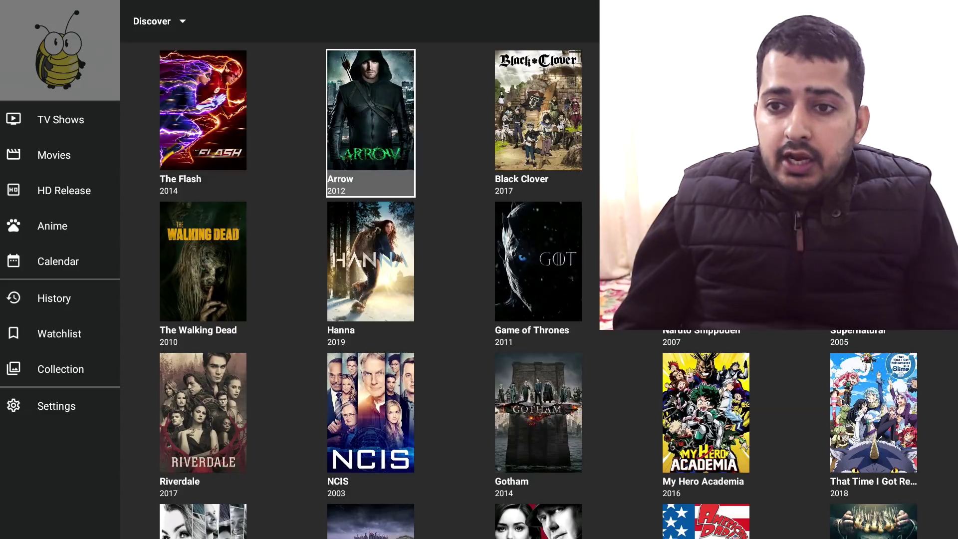
key("Return")
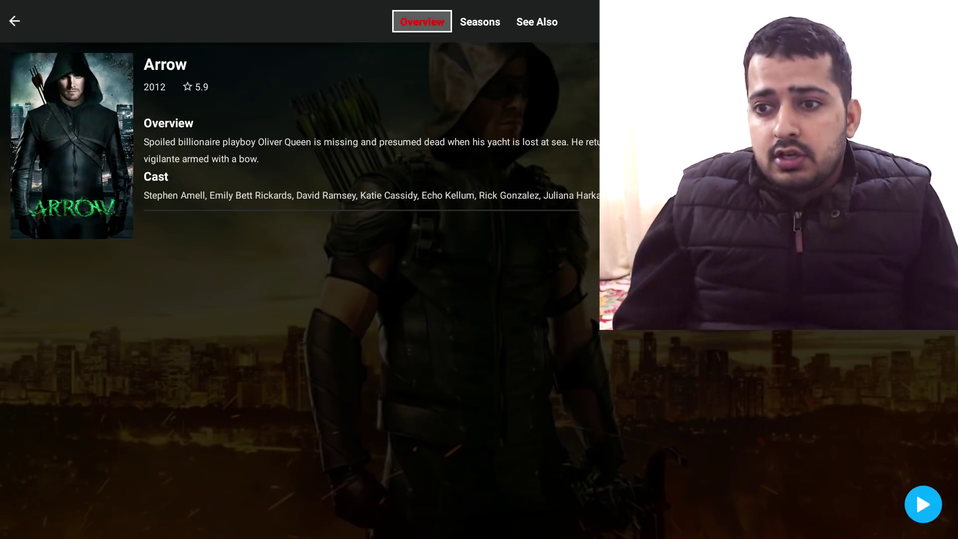
key("Escape")
key("Right")
key("Down")
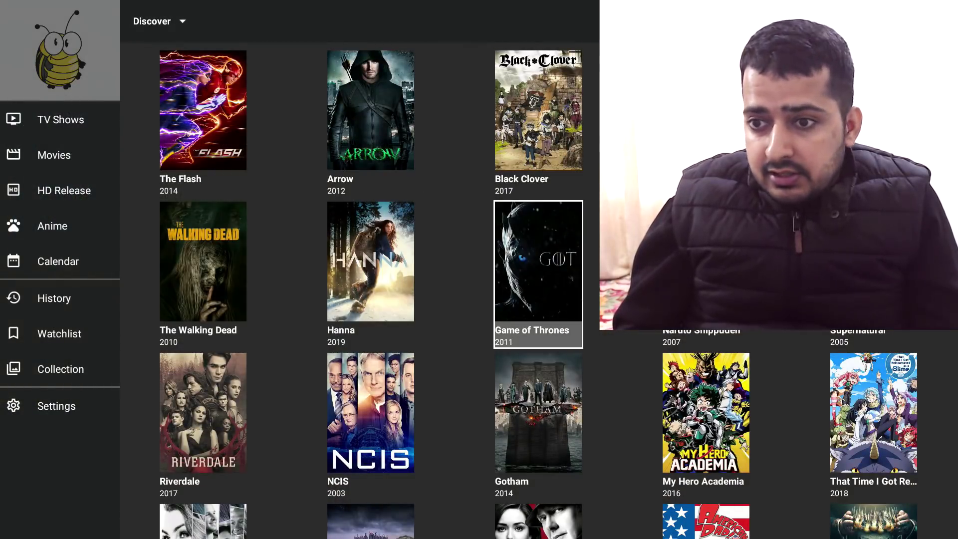
key("Return")
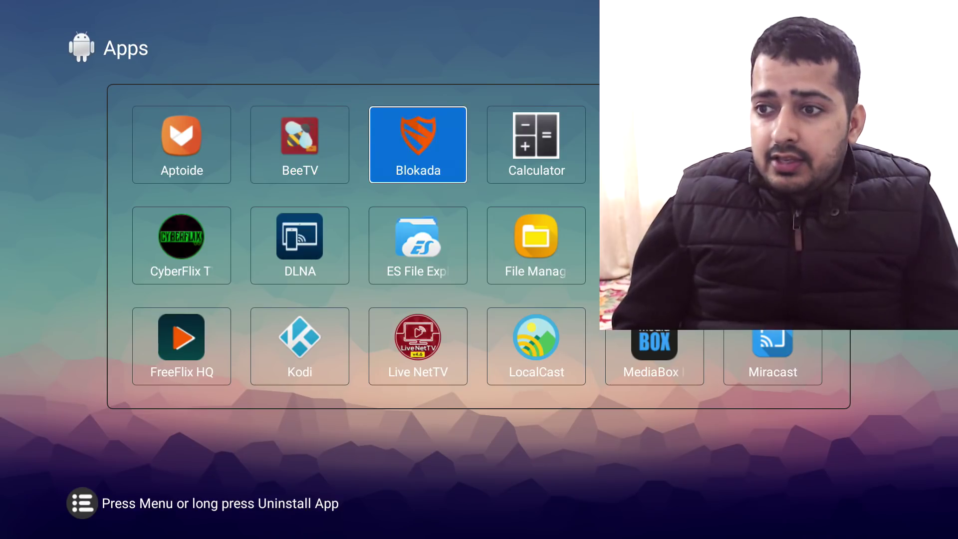
- Open MediaBox HD from the installed apps
left_click(418, 244)
left_click(536, 244)
left_click(654, 357)
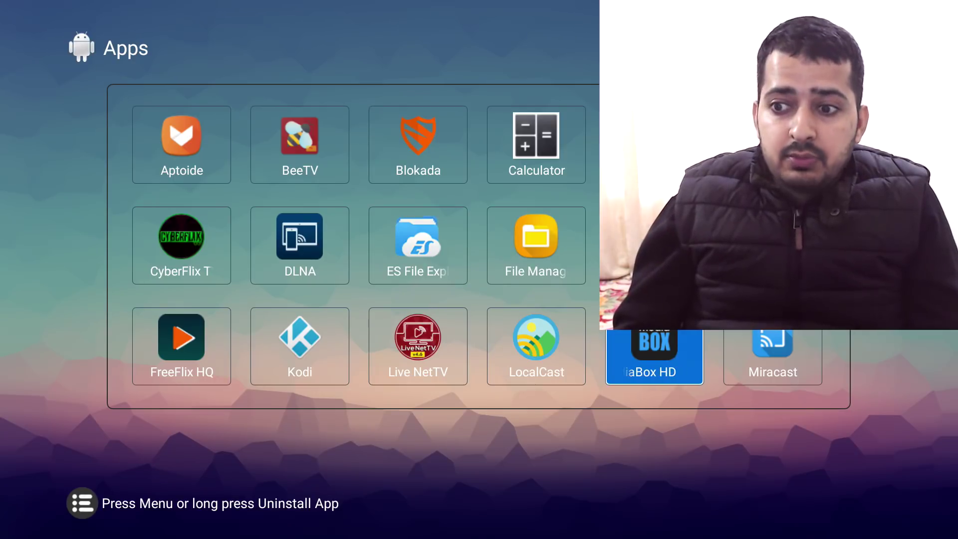
key("Return")
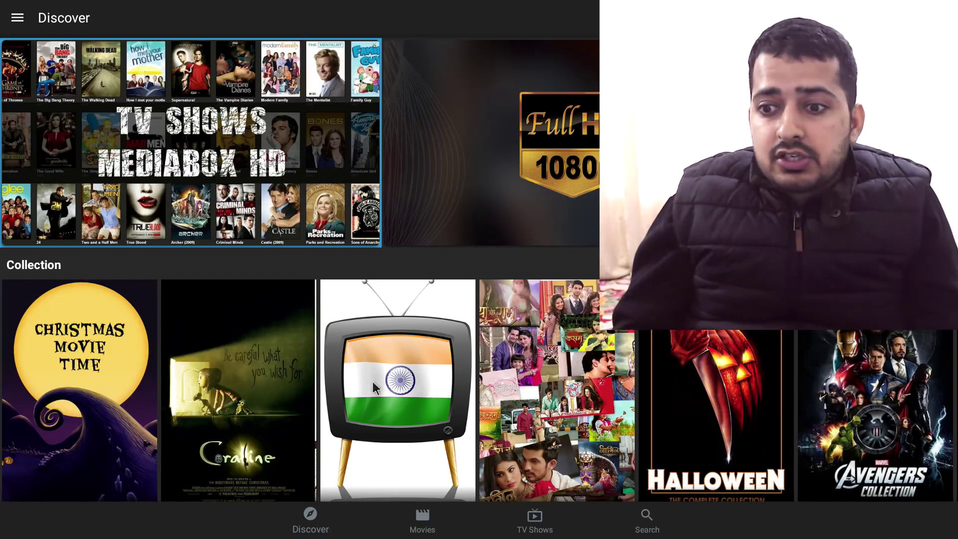
- Browse MediaBox HD's Discover page to Trending TV-Show and check the Breaking Bad page for ads down to its related shows
key("Down")
key("Down")
key("Down")
key("Down")
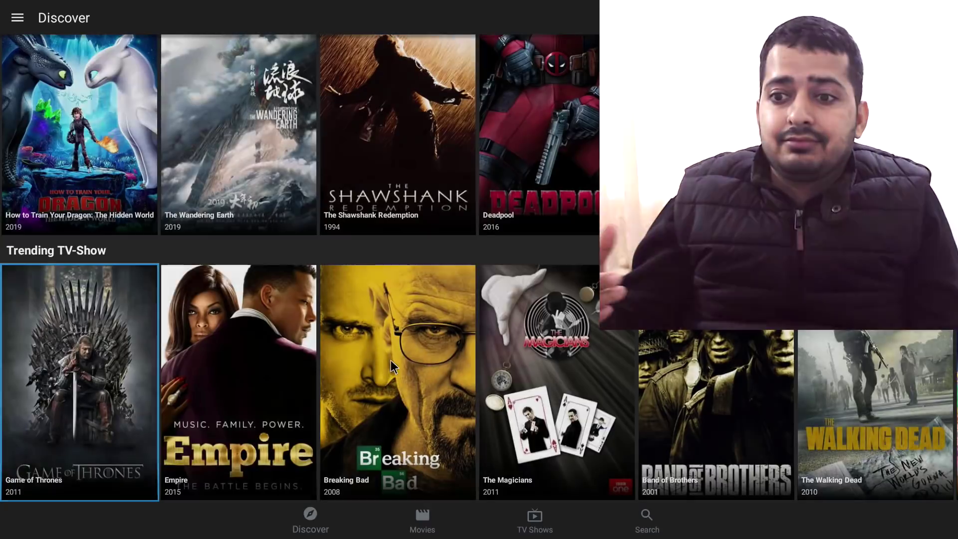
left_click(391, 360)
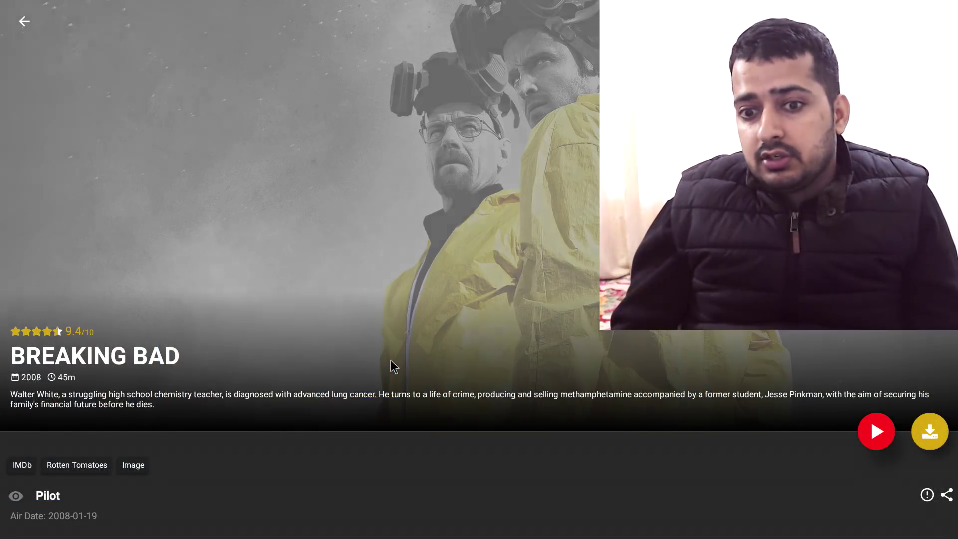
key("Down")
key("Down")
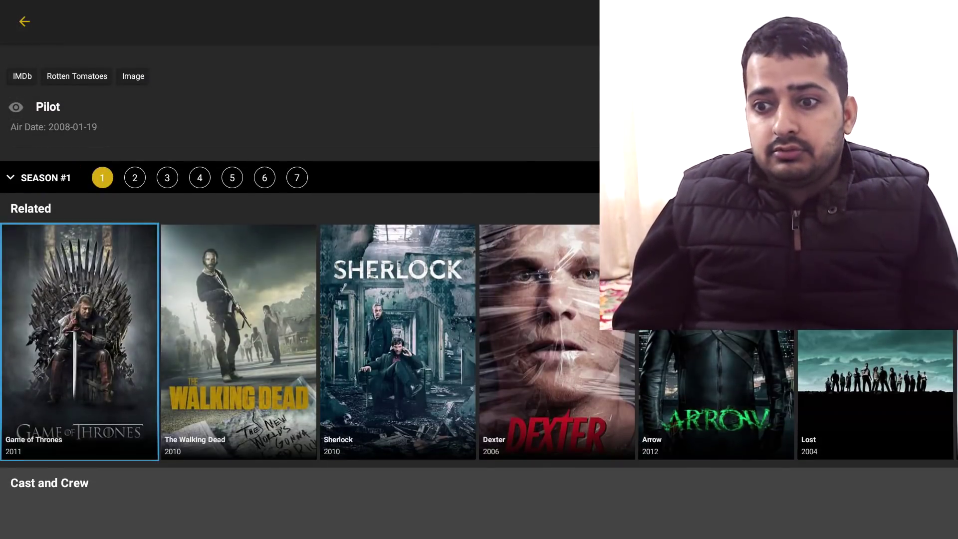
key("Up")
key("Up")
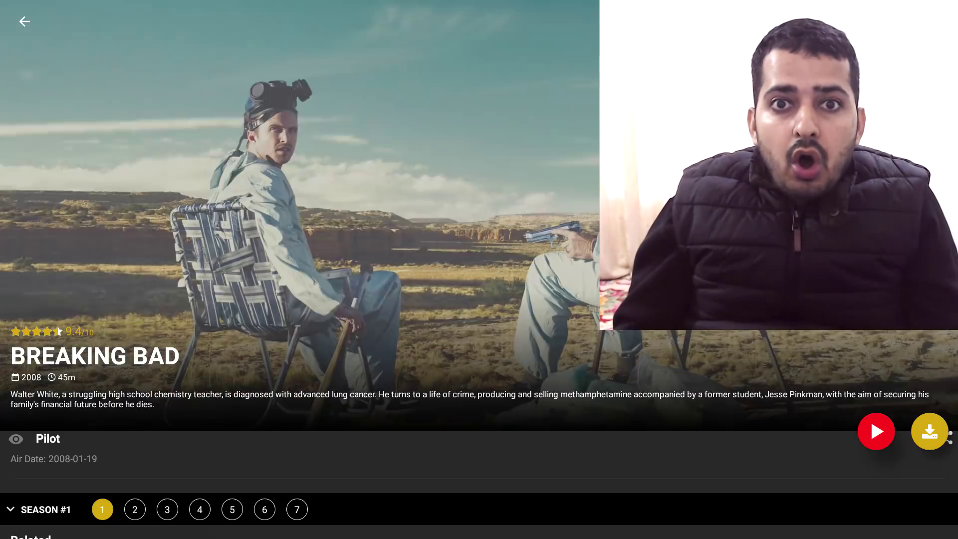
- Leave the Breaking Bad page and exit MediaBox HD to the installed apps
key("Escape")
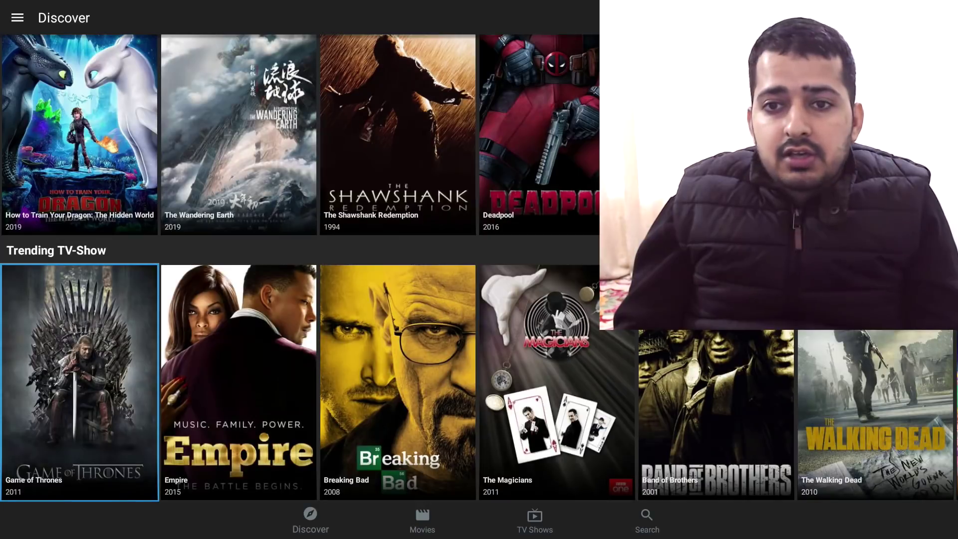
left_click(310, 522)
key("Escape")
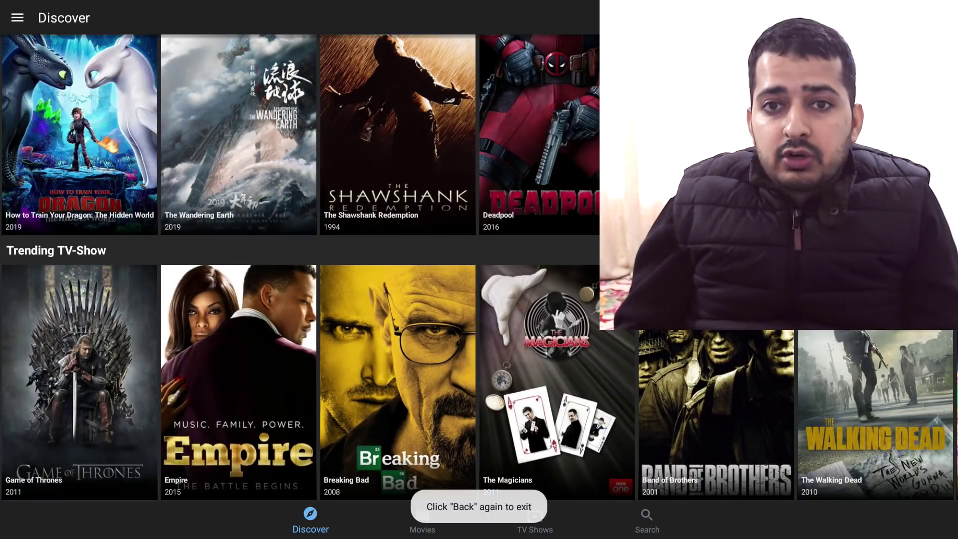
key("Escape")
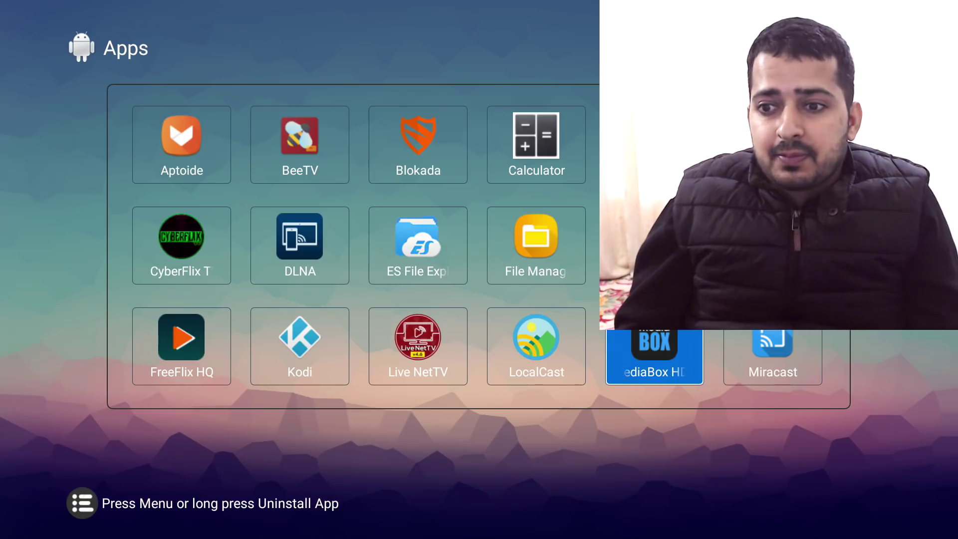